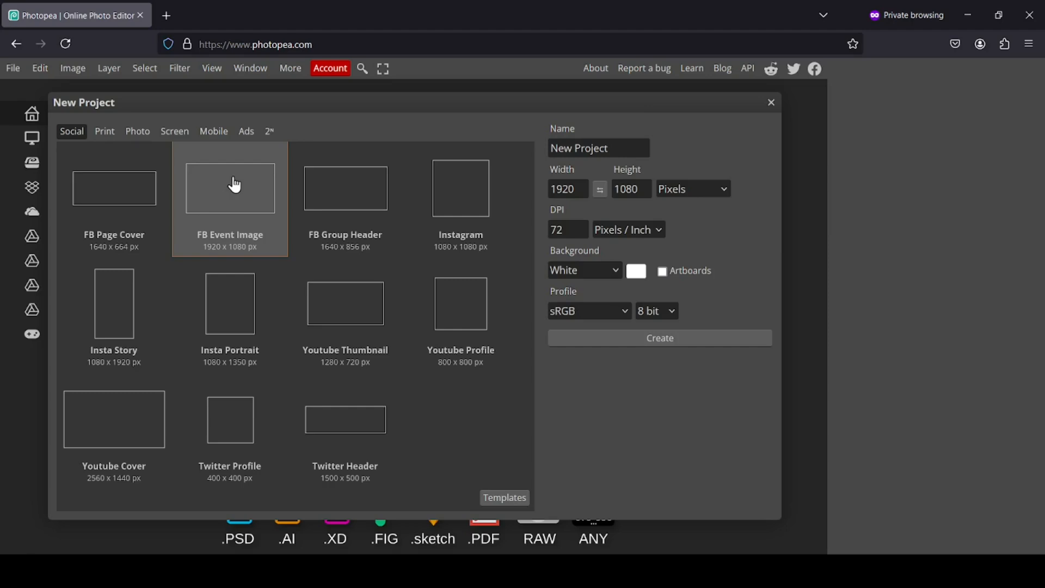
Create a 1920 x 1080 px project from the FB Event Image preset and add a horizontal guide at 50 percent.
double_click(235, 185)
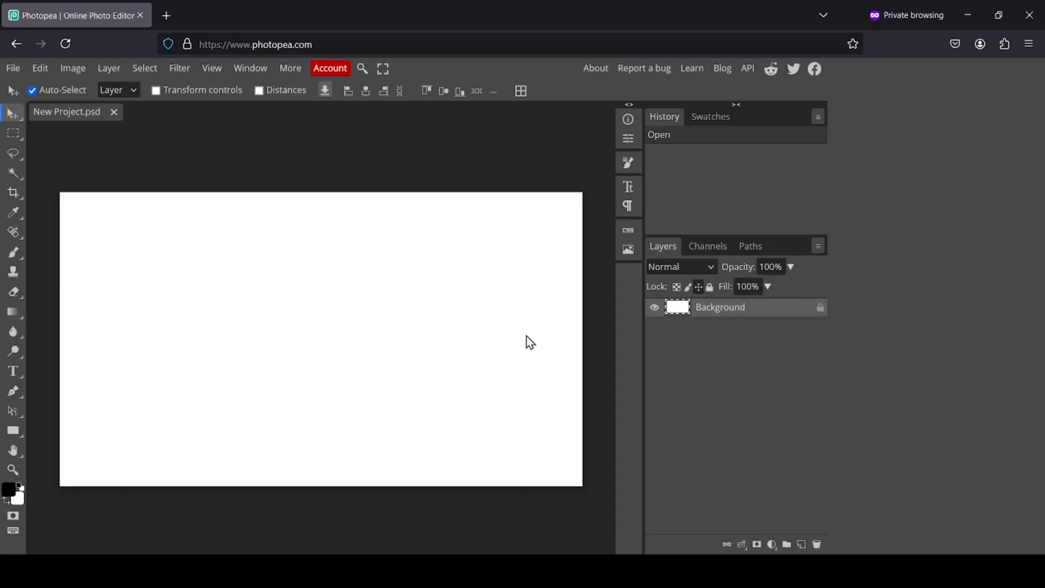
click(361, 70)
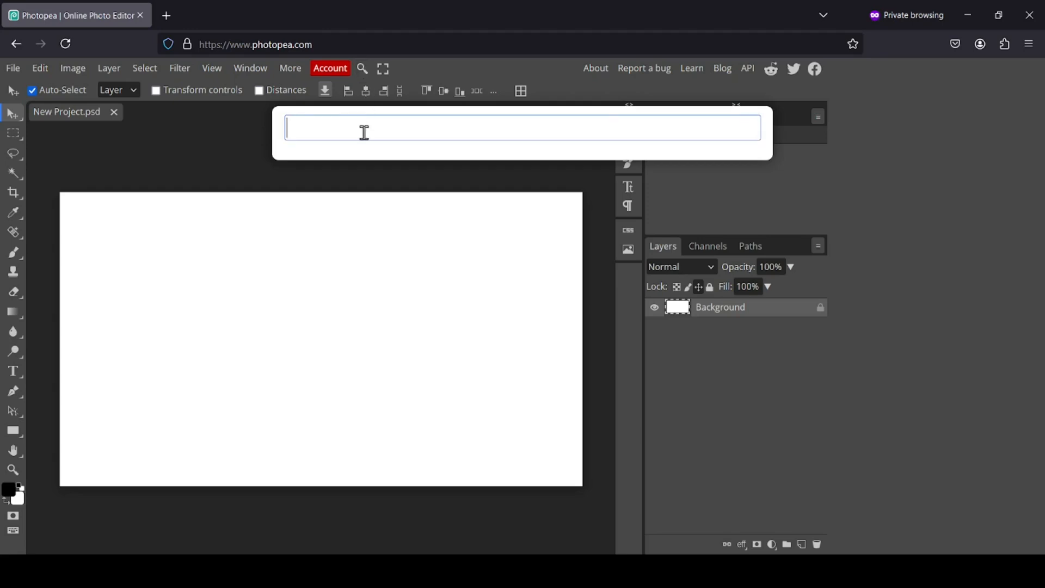
text(guide)
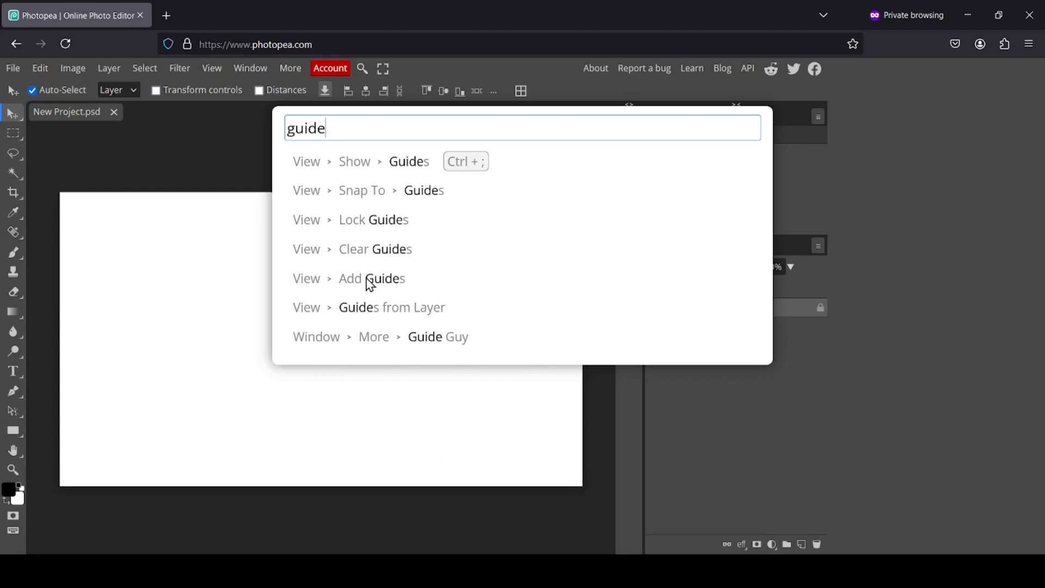
click(369, 283)
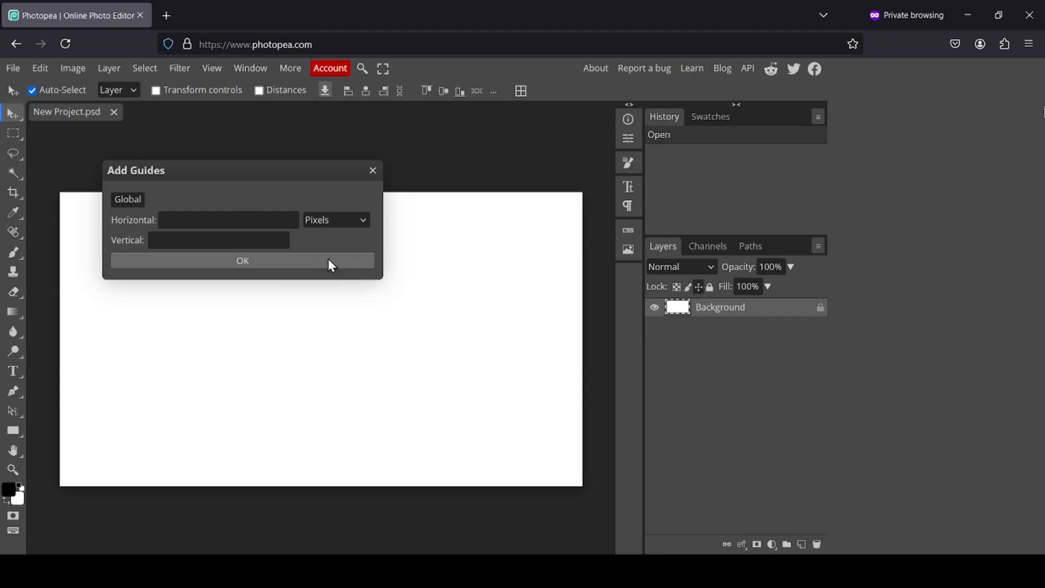
click(333, 221)
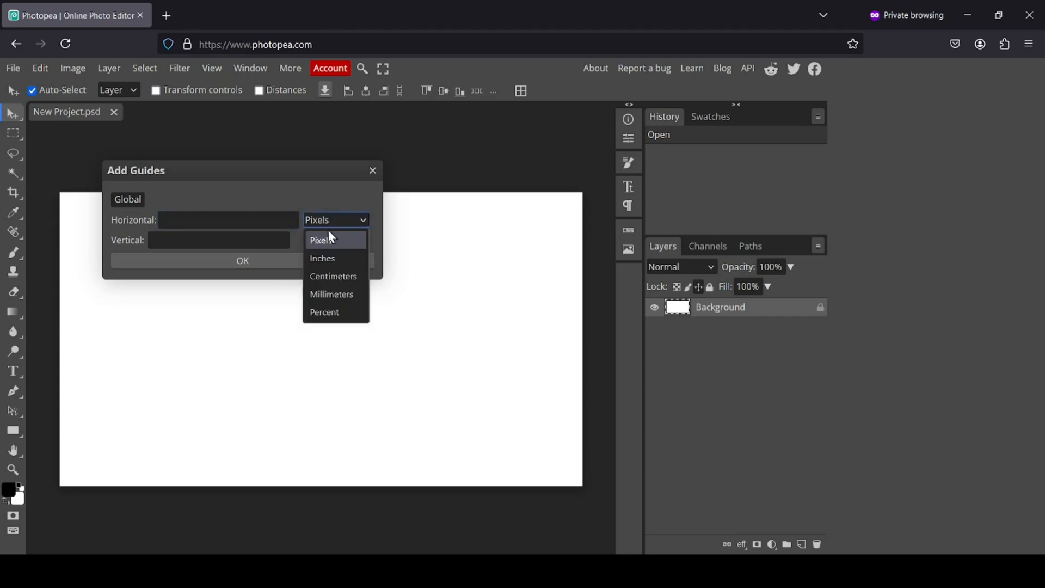
click(343, 313)
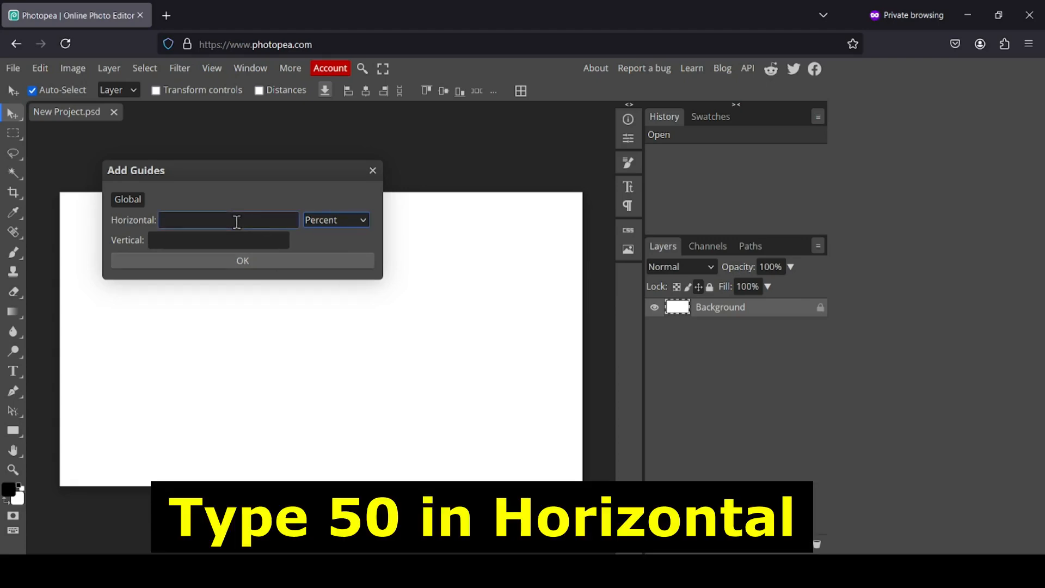
click(237, 222)
text(50)
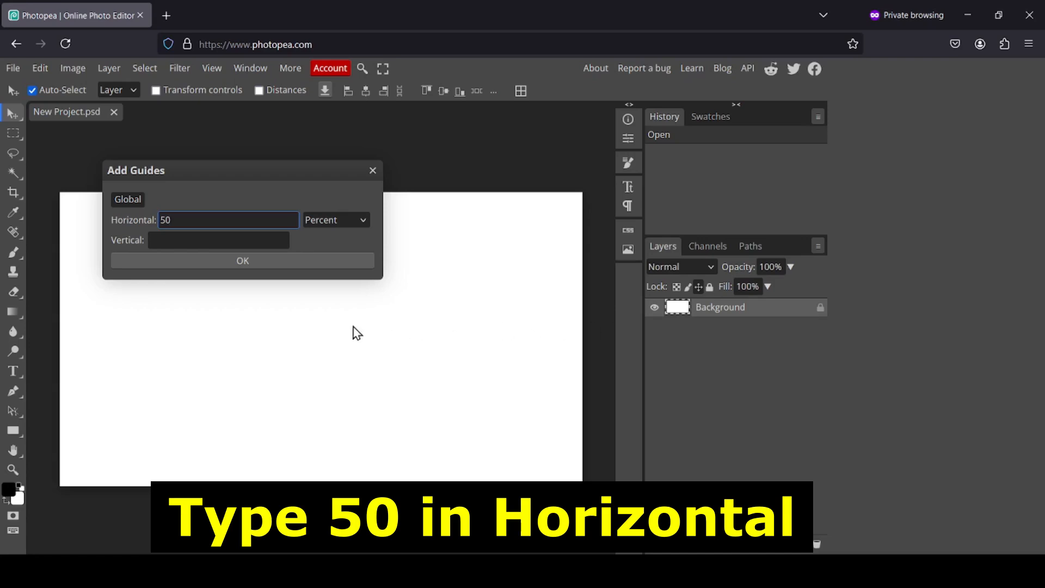
click(289, 263)
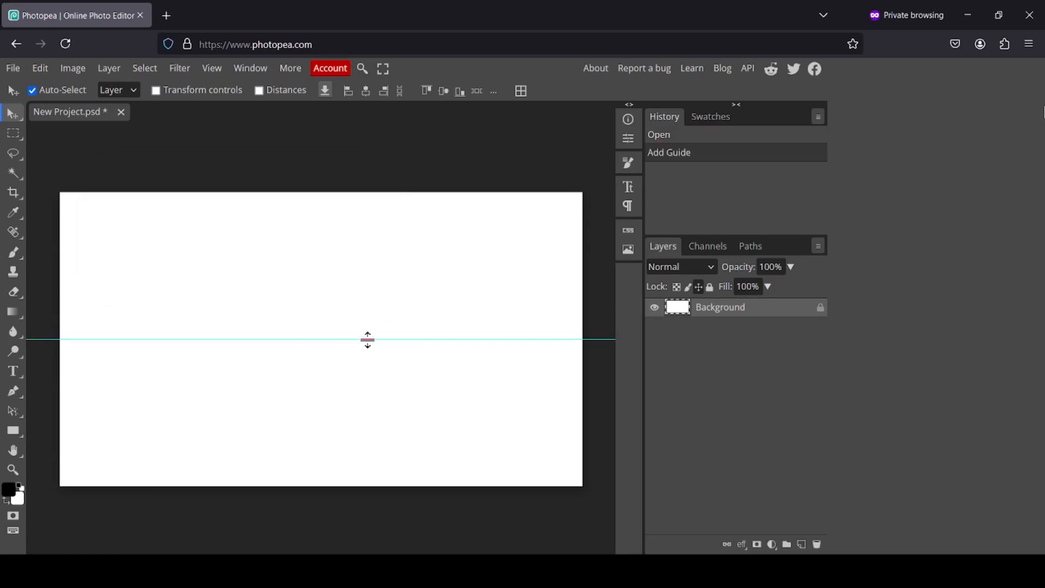
Make a rectangular selection covering the canvas's upper half, from its top edge down to the guide.
click(15, 139)
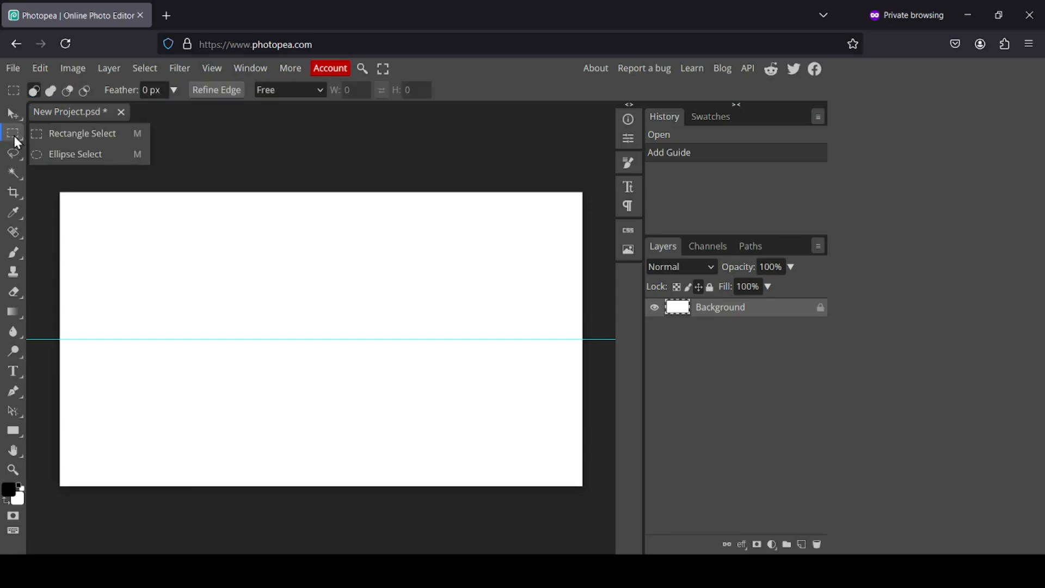
click(70, 133)
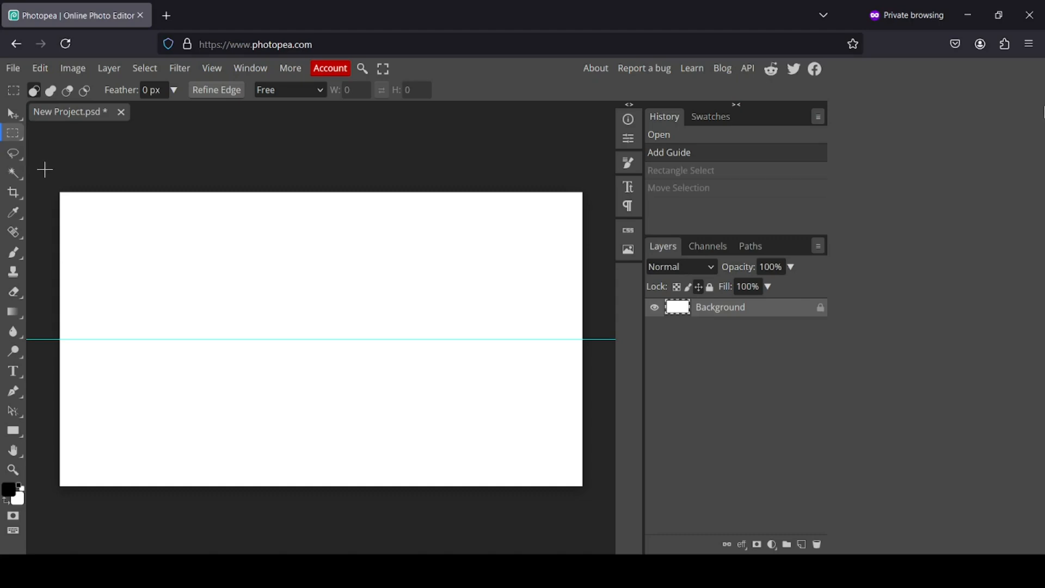
drag(60, 192, 608, 340)
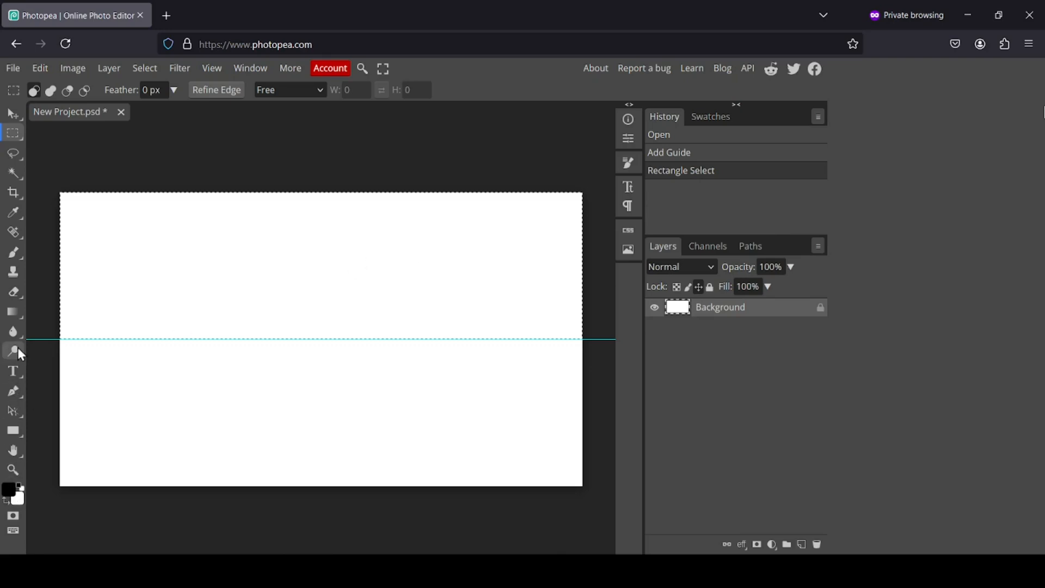
Fill the selected upper half with light blue #3ab1fc using the Paint Bucket Tool.
click(19, 313)
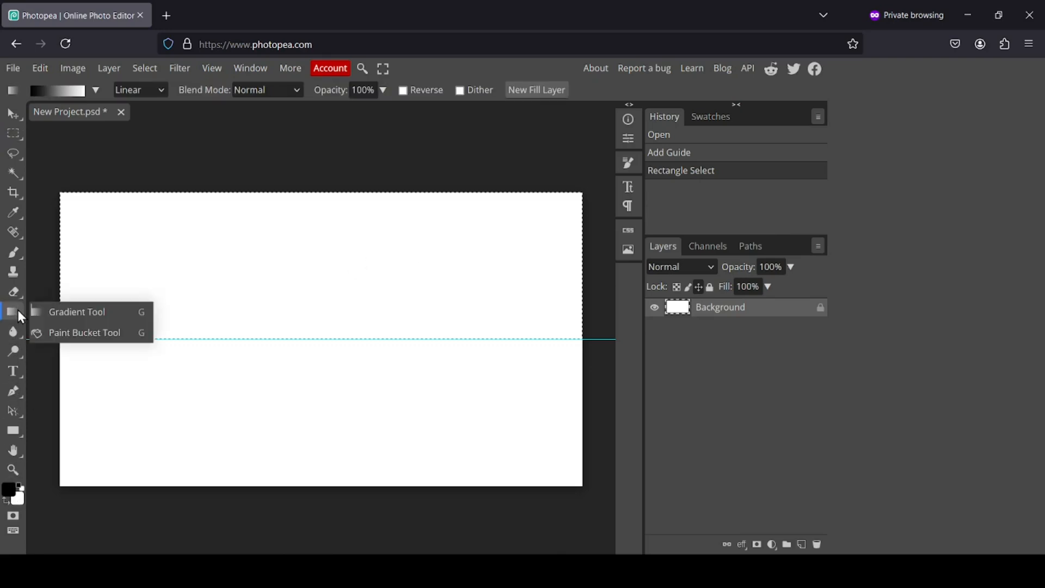
click(90, 334)
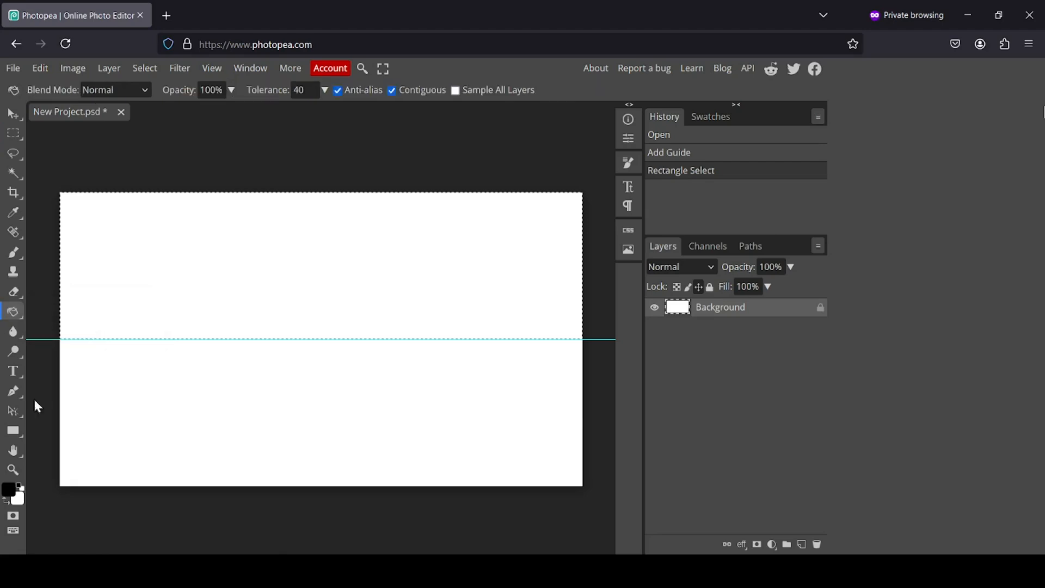
click(10, 489)
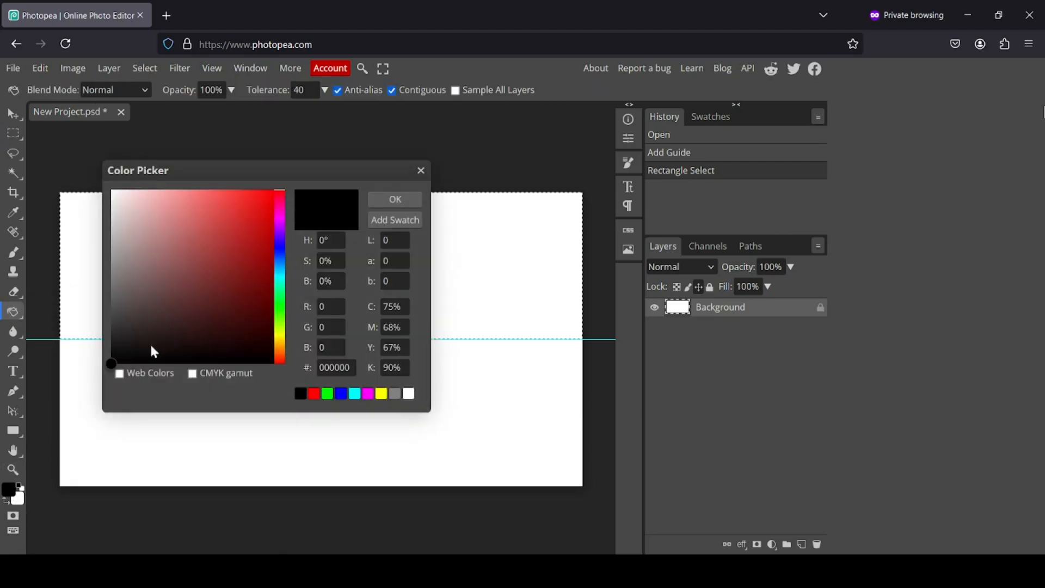
click(253, 226)
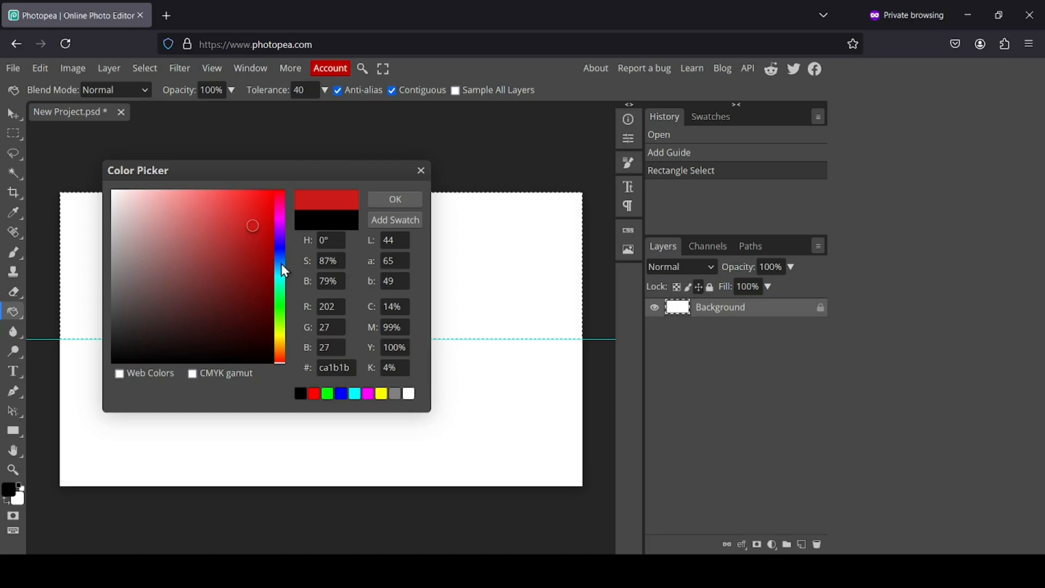
click(281, 264)
mouse_move(256, 222)
mouse_down()
mouse_move(238, 215)
mouse_move(237, 191)
mouse_up()
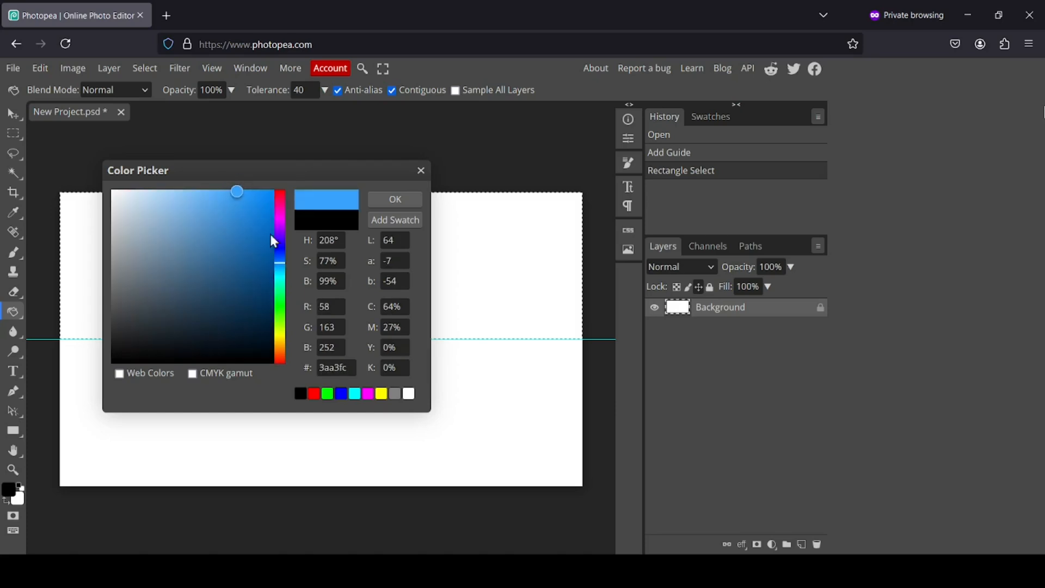
drag(280, 266, 279, 266)
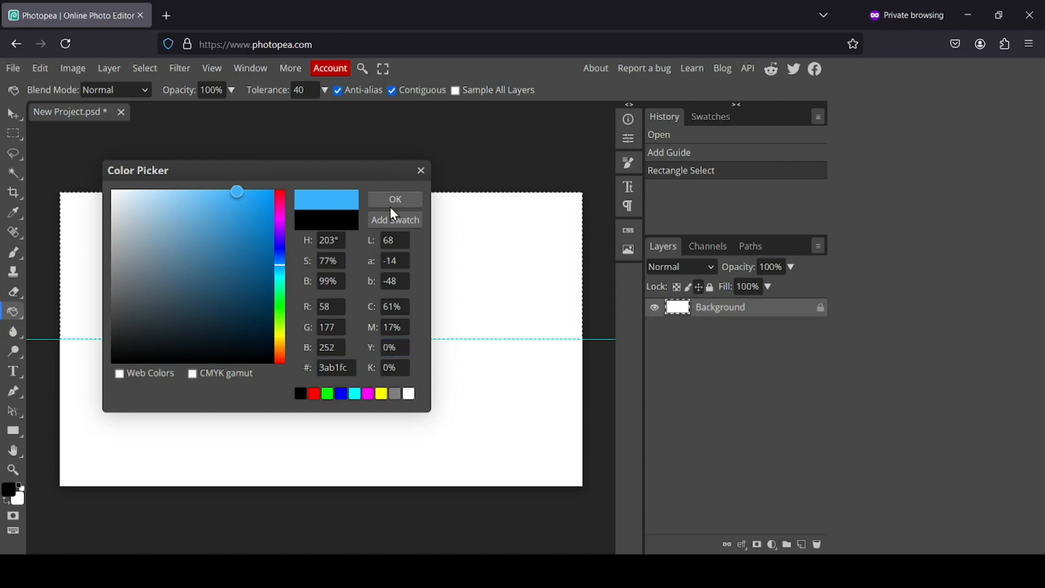
click(411, 201)
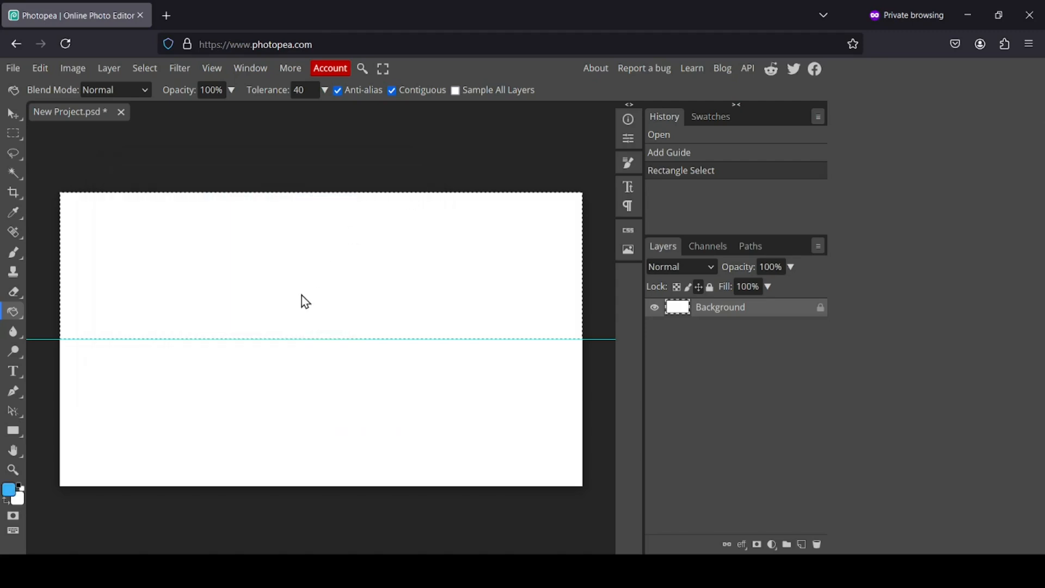
click(364, 268)
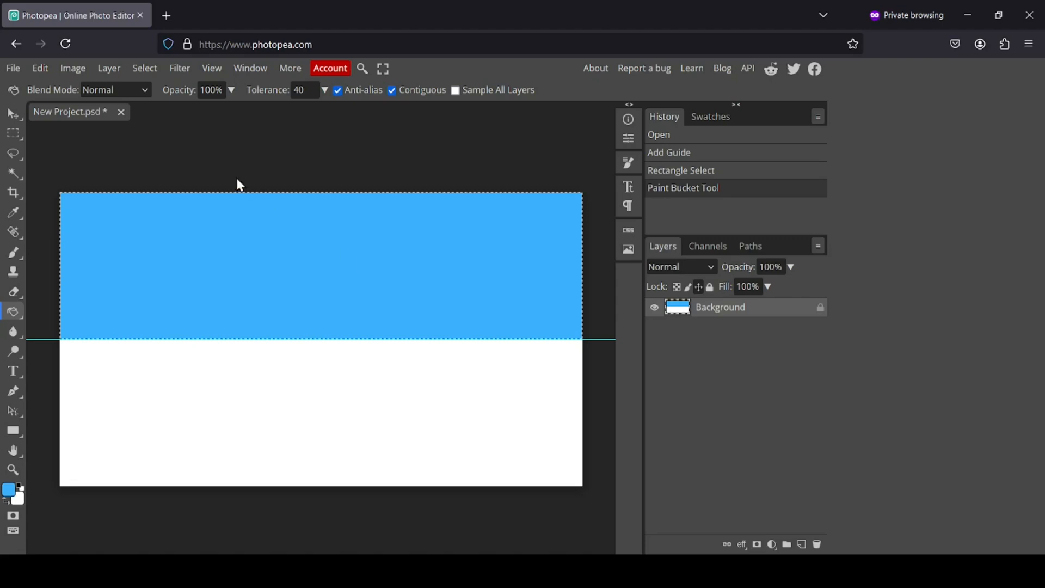
Deselect the upper half and clear the guides from the canvas.
click(156, 75)
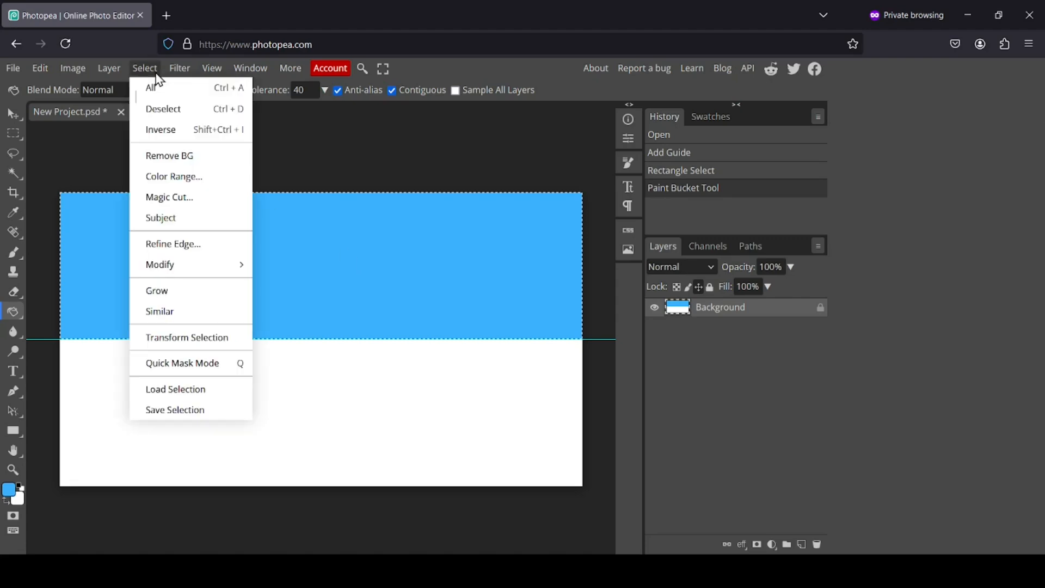
click(165, 108)
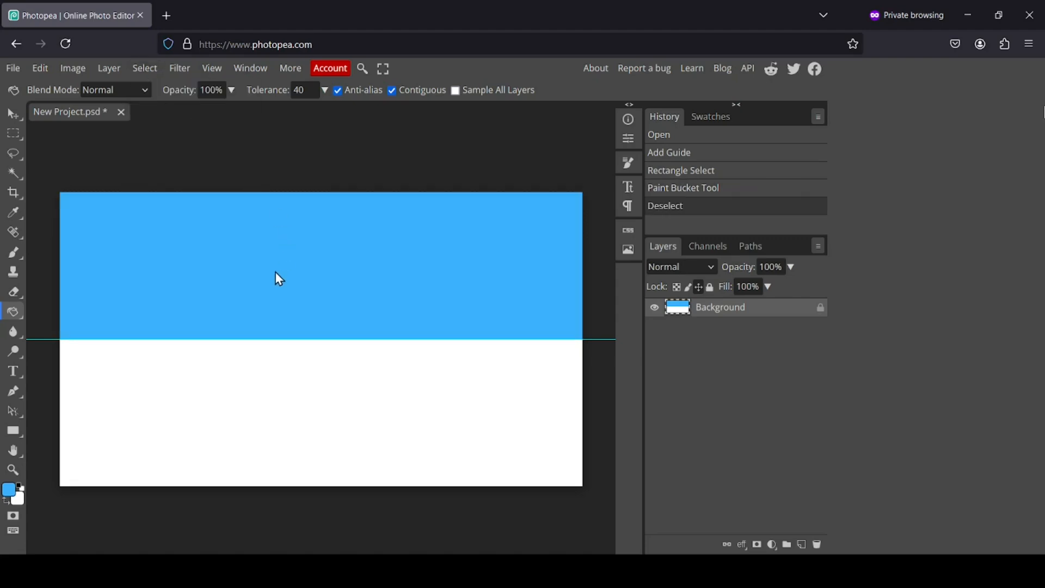
click(362, 70)
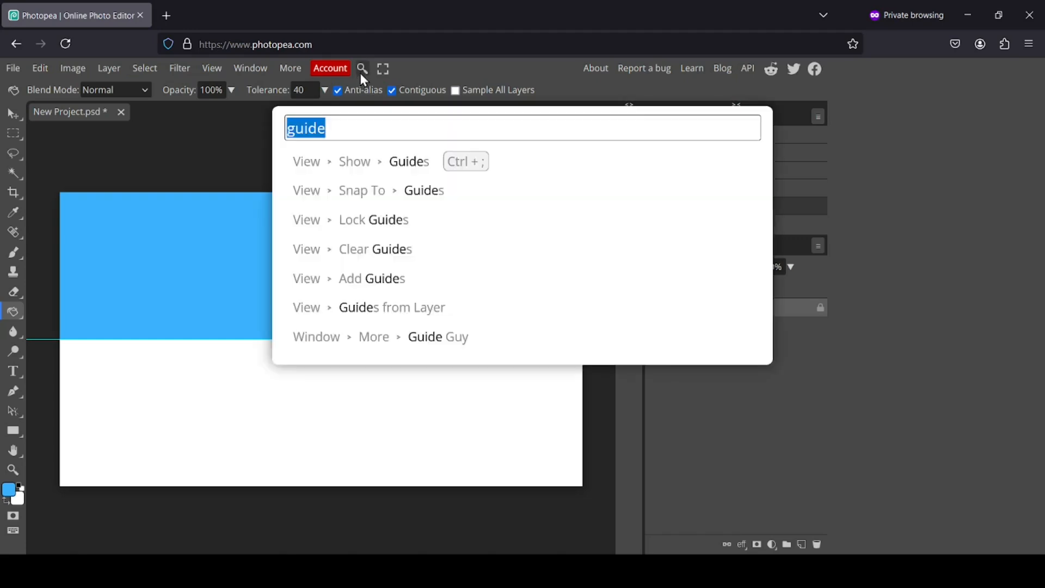
click(361, 124)
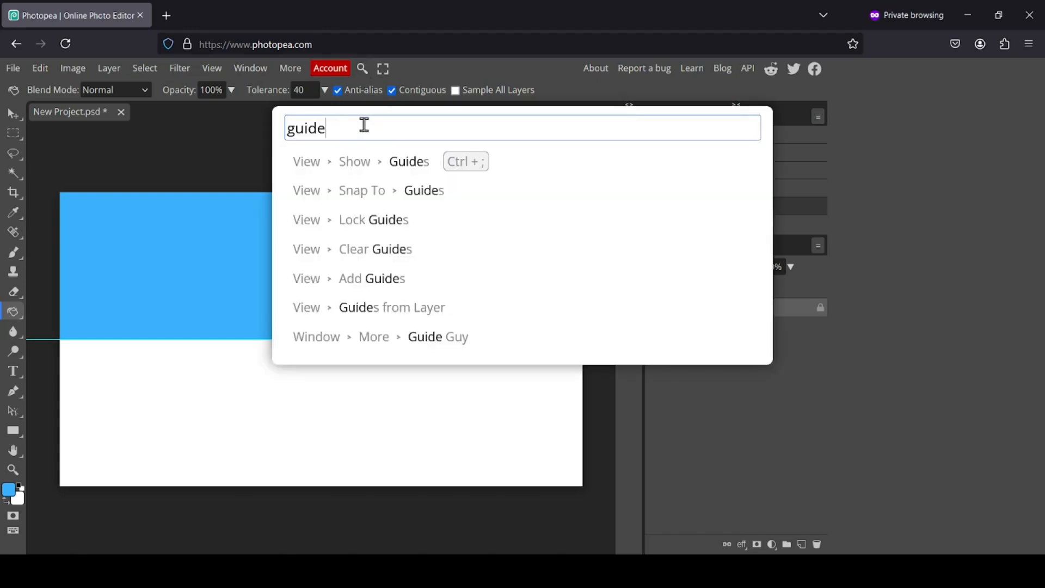
click(378, 253)
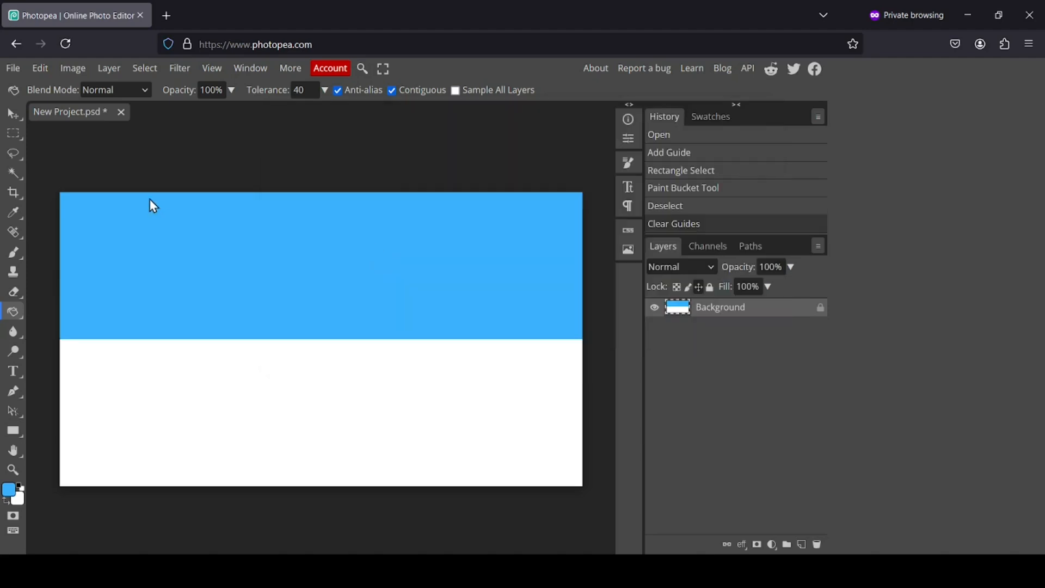
Set up the horizontal Type Tool with the Poppins font in Bold style.
click(23, 370)
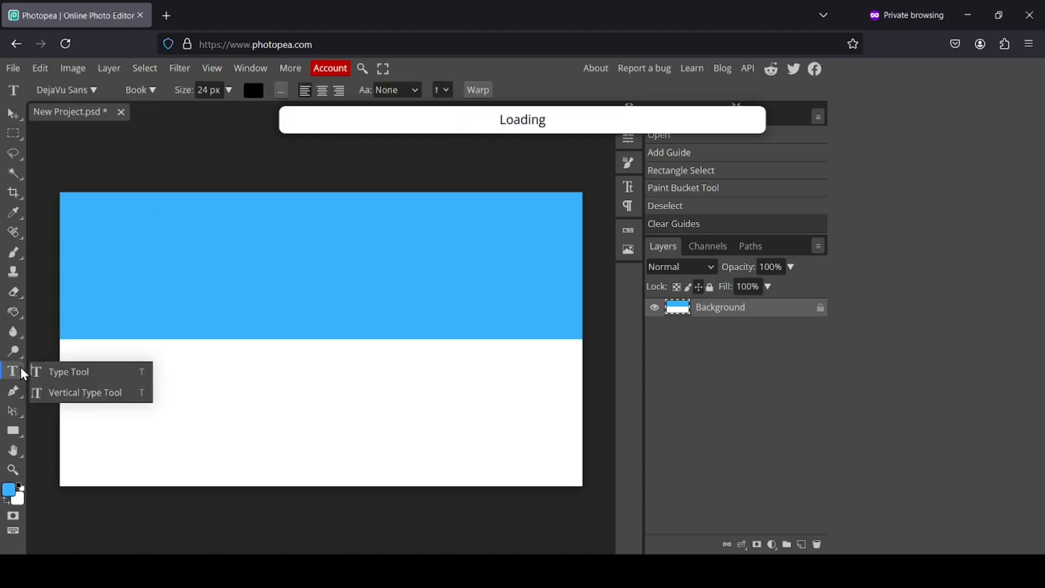
click(78, 380)
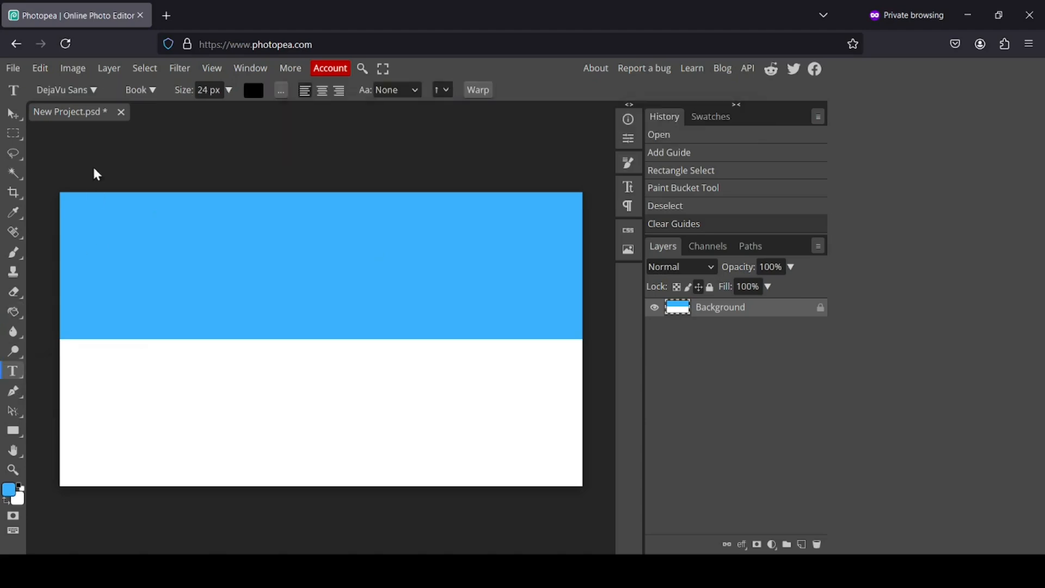
click(98, 92)
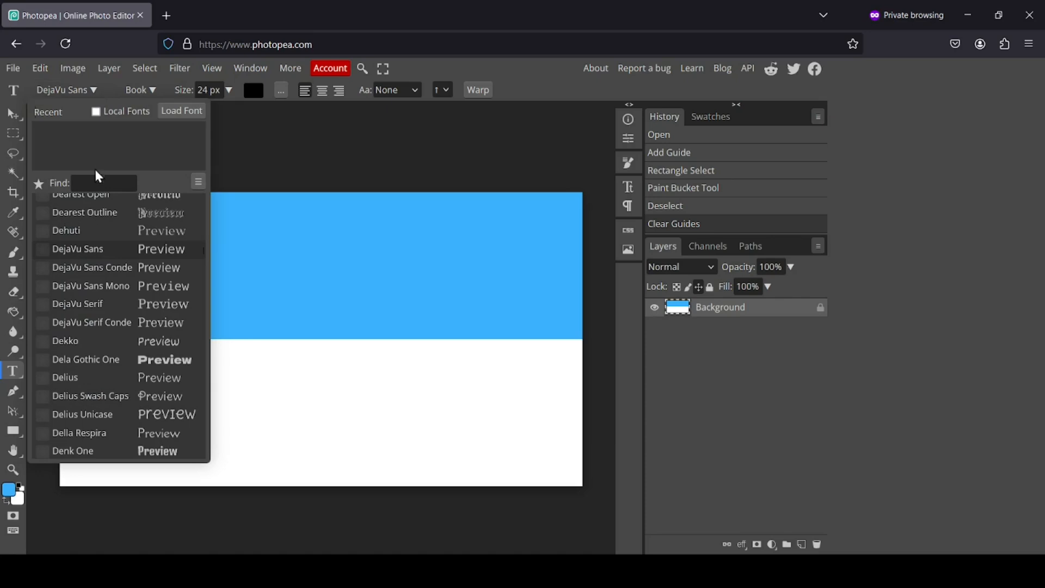
click(94, 180)
text(popp)
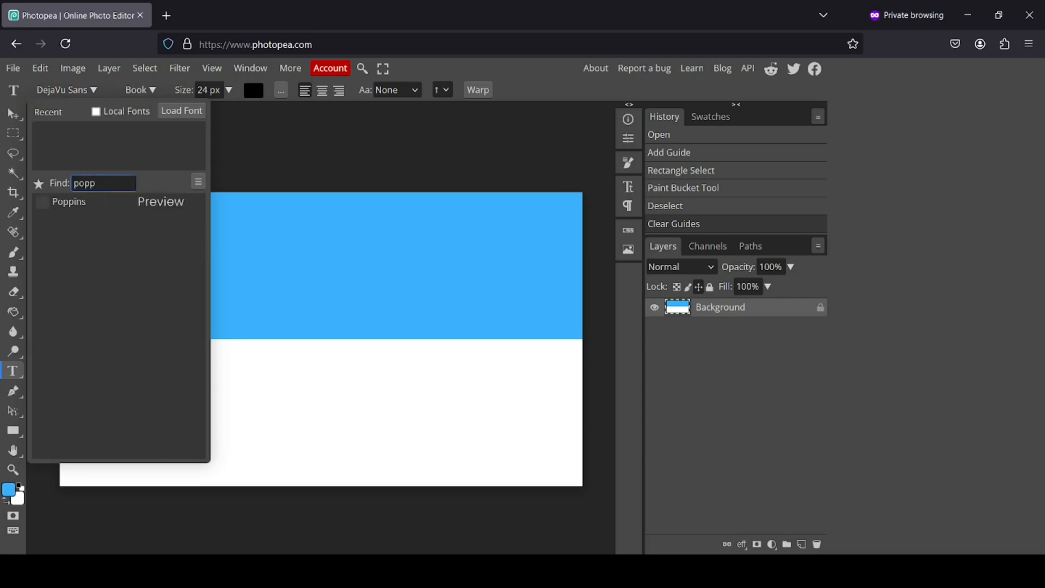
click(82, 201)
click(150, 92)
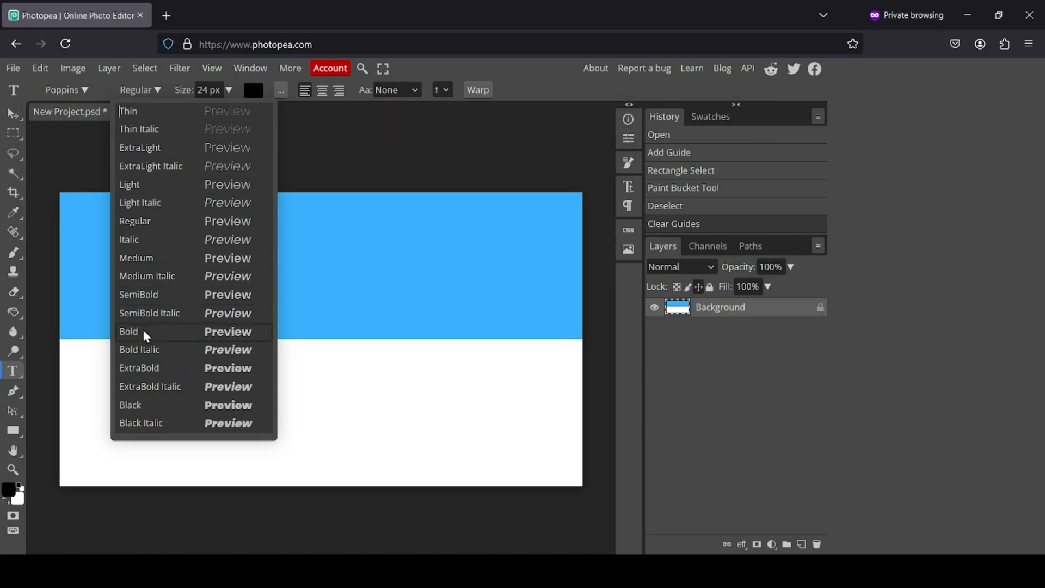
click(160, 333)
Add the text "SPLIT" at a size of 400 px on the blue half of the canvas.
click(201, 89)
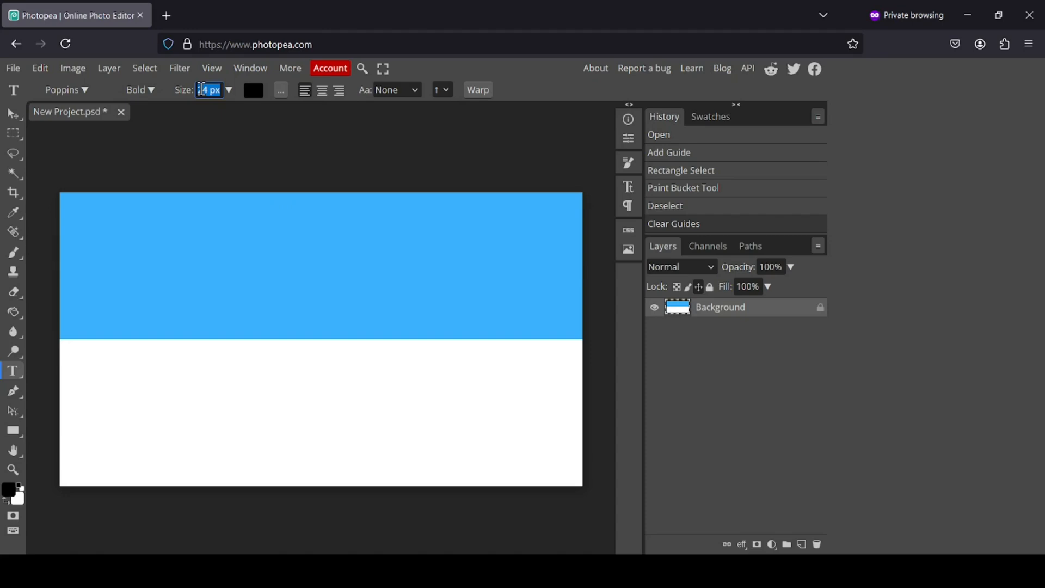
text(400)
click(168, 280)
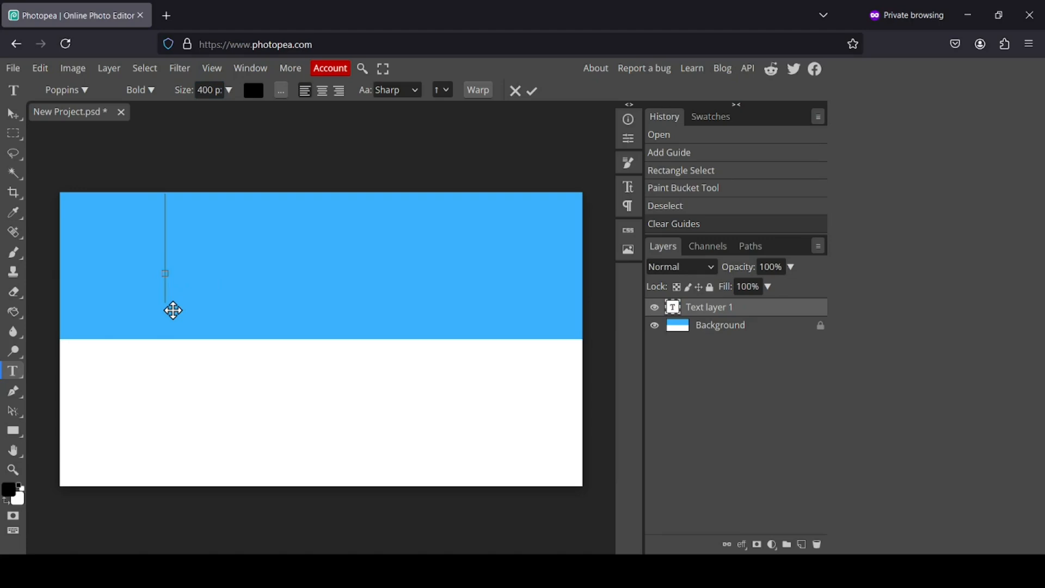
text(SPLIT)
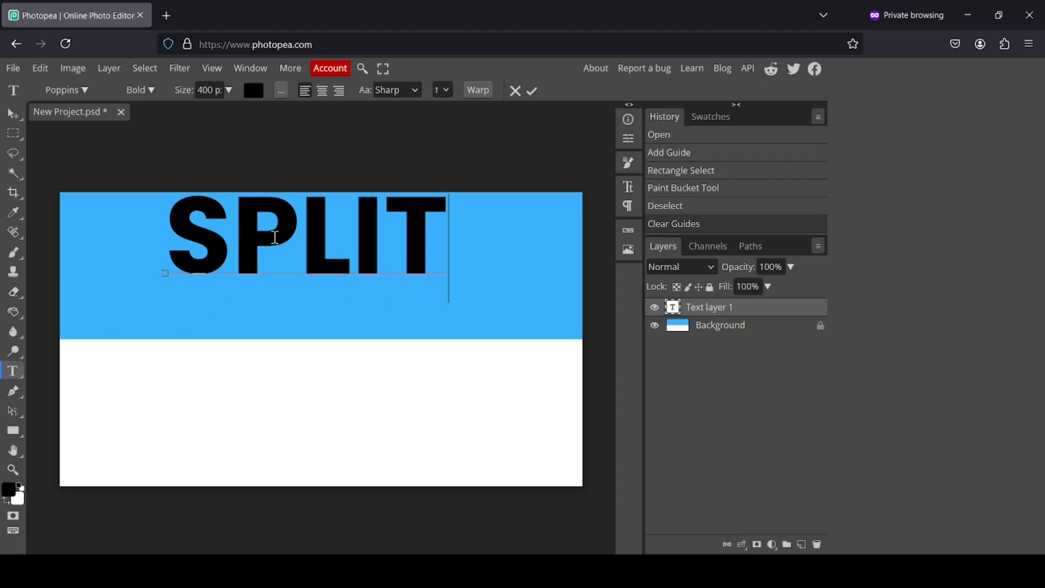
Enlarge the SPLIT text to 500 px and move it to the canvas centre, straddling the blue and white halves.
key(ctrl+a)
triple_click(204, 88)
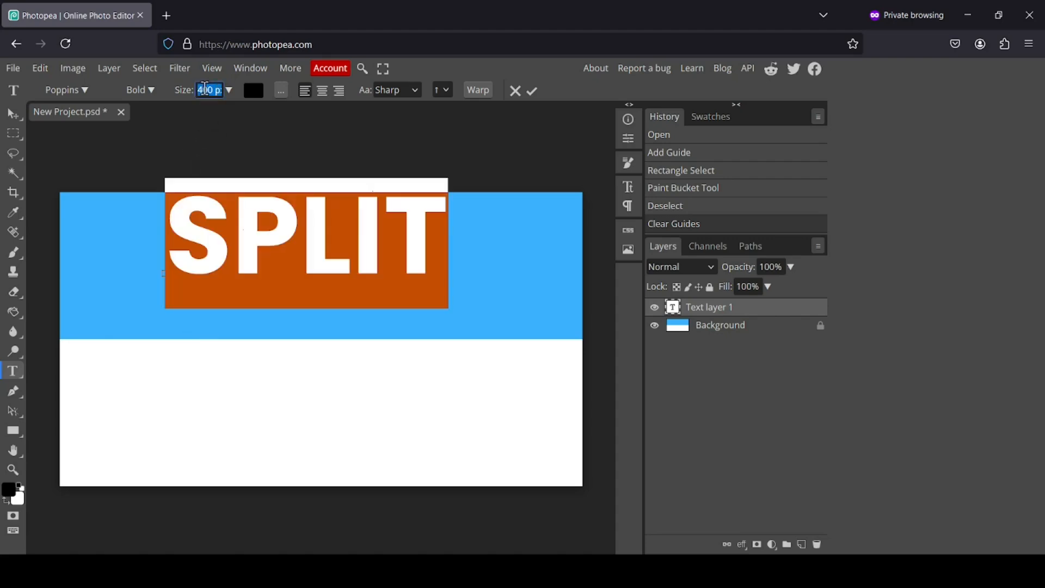
text(500)
key(Return)
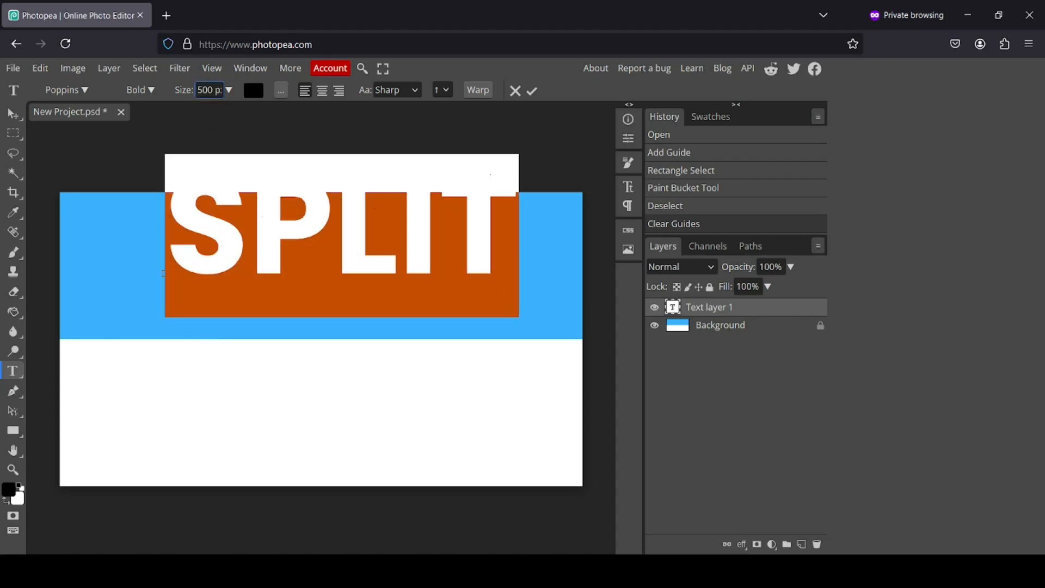
click(12, 116)
drag(384, 246, 361, 355)
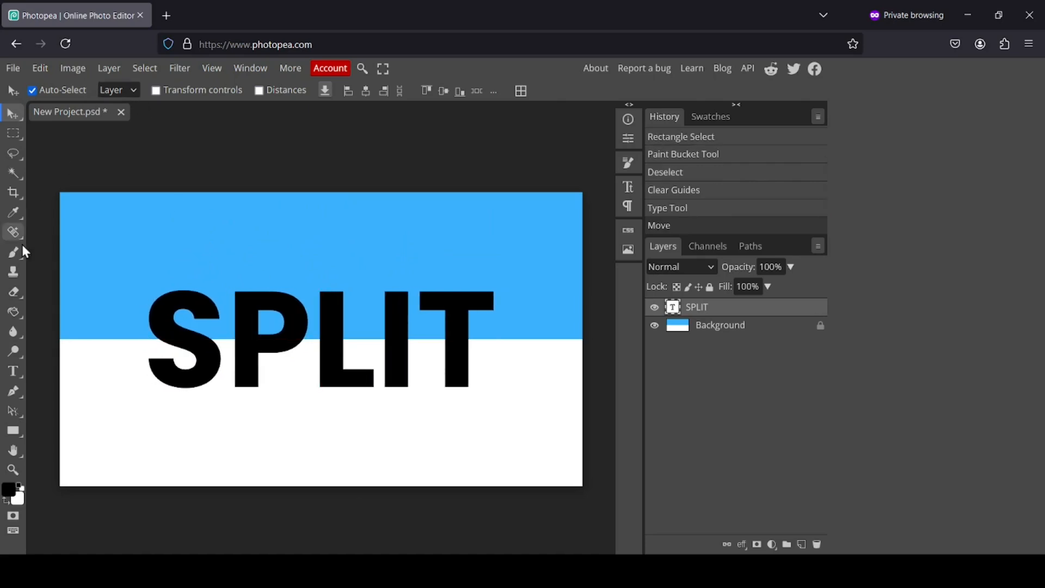
Enlarge the SPLIT text to 600 px and re-centre it on the canvas across the blue and white halves.
click(12, 371)
double_click(318, 332)
click(210, 90)
text(600)
key(Return)
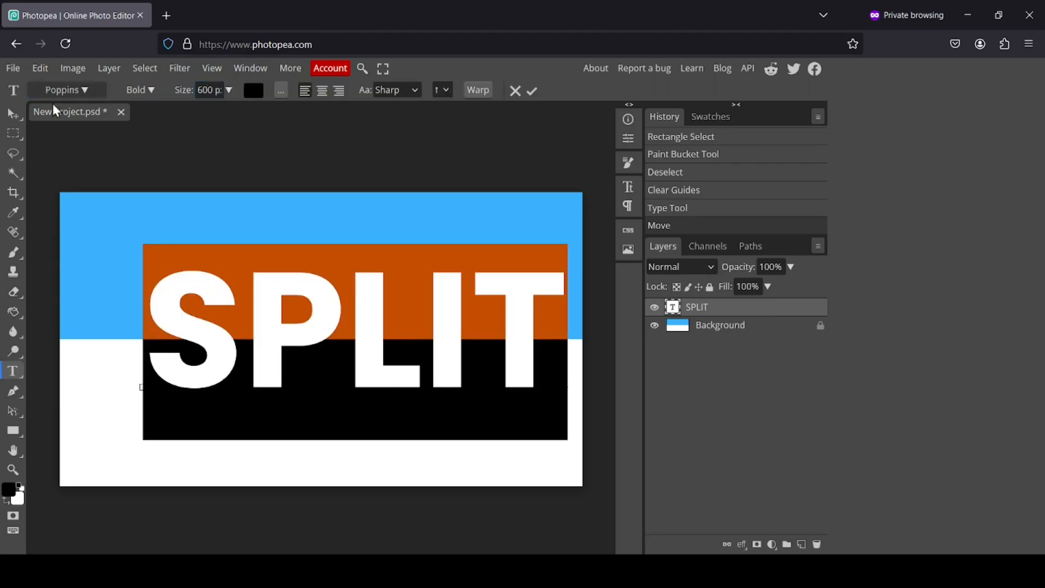
click(12, 113)
drag(380, 380, 374, 388)
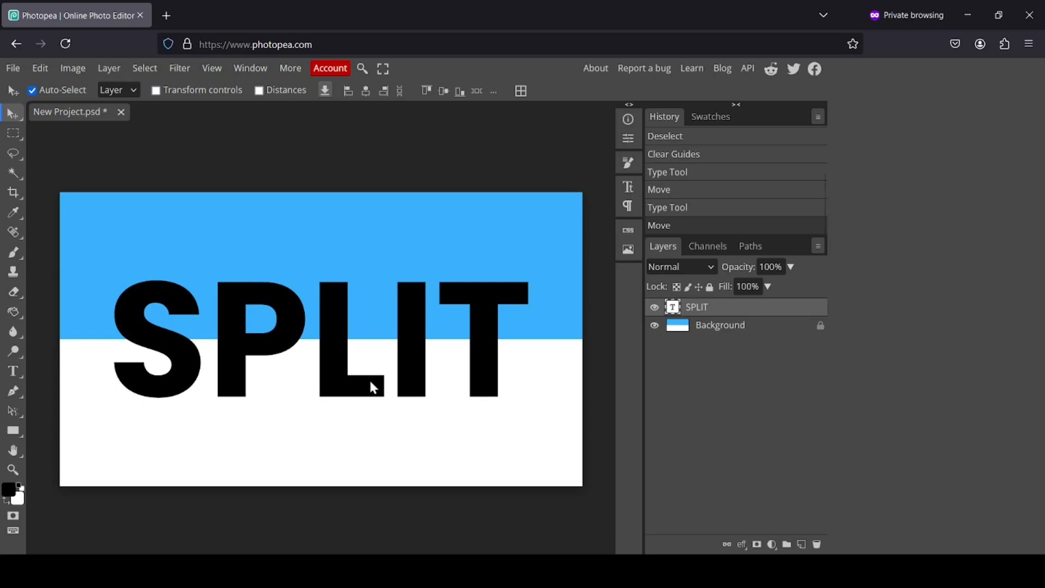
Duplicate the Background layer and place the copy above the SPLIT text layer.
click(714, 330)
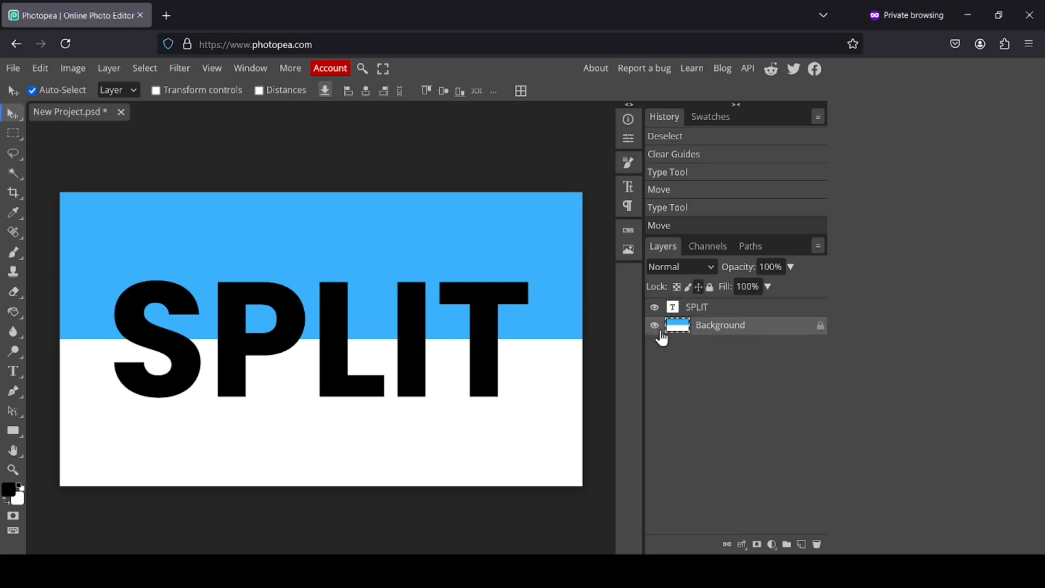
click(655, 327)
click(656, 326)
right_click(680, 329)
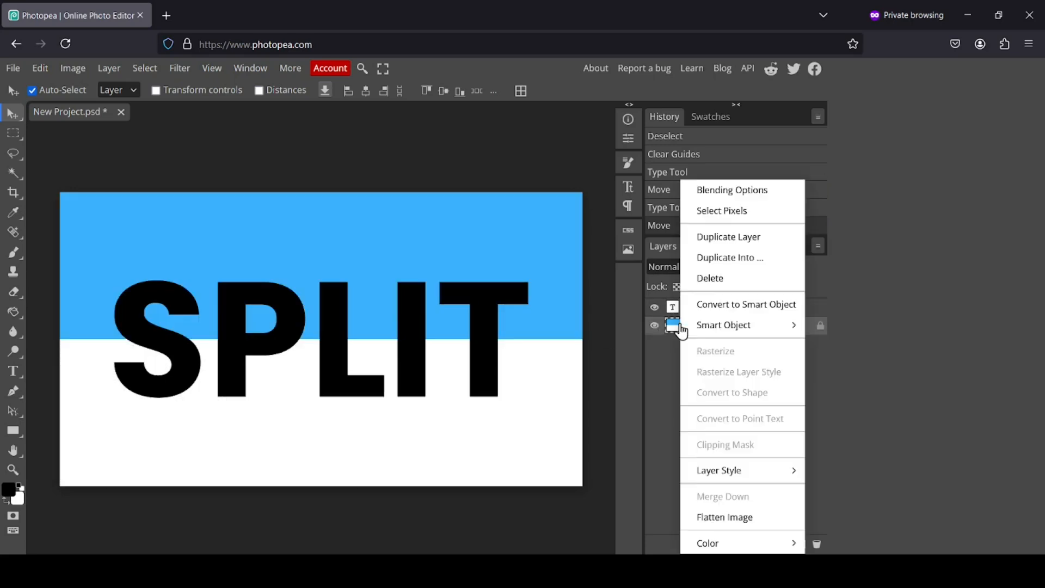
click(739, 239)
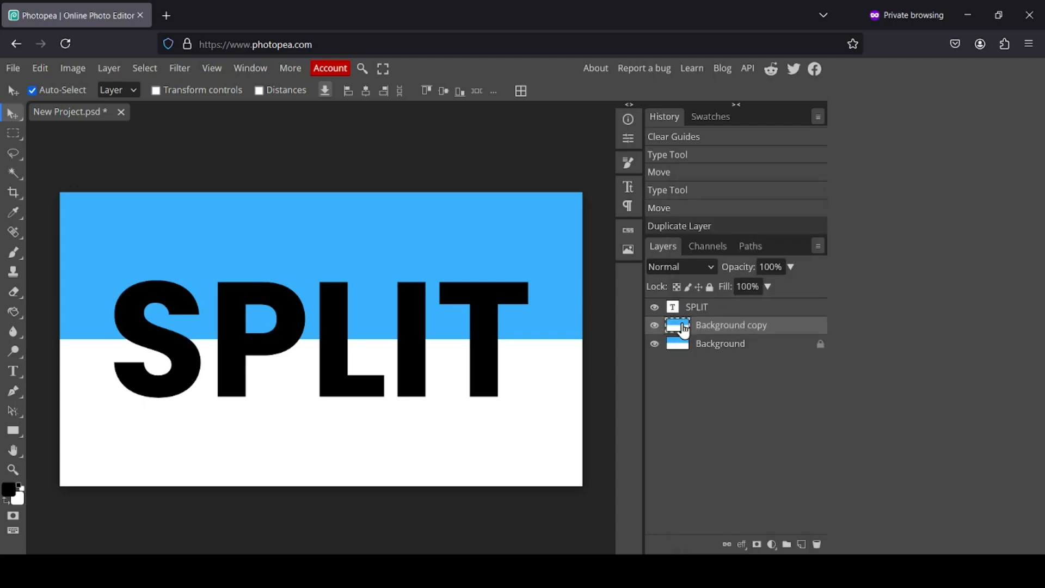
drag(685, 330, 685, 303)
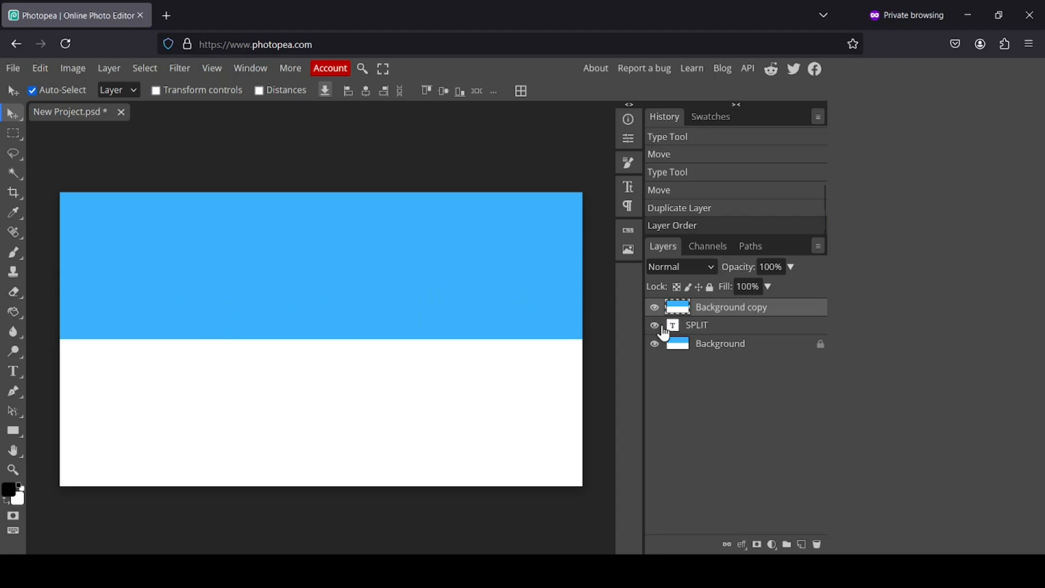
click(655, 308)
click(655, 308)
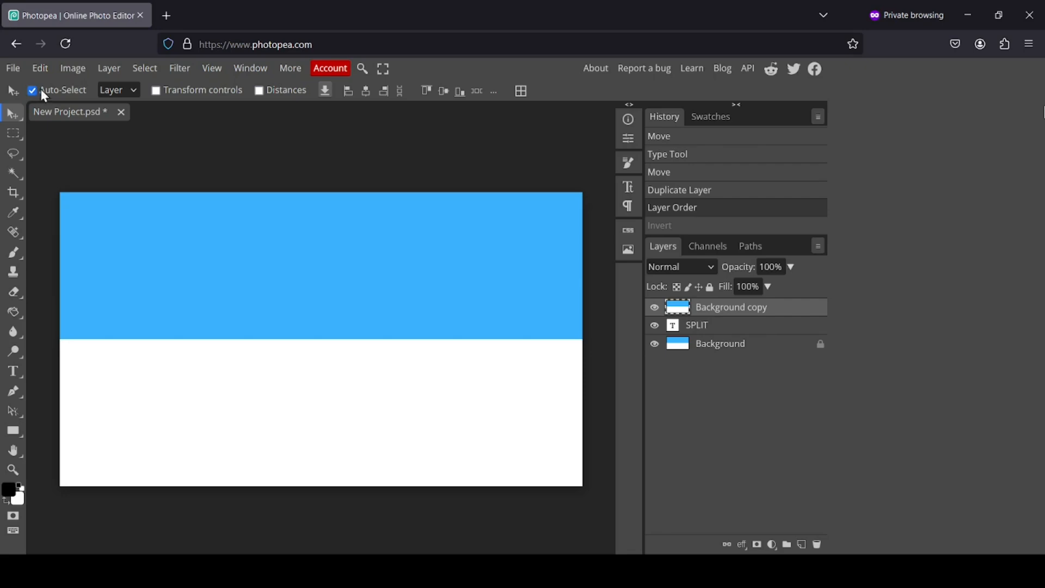
Flip the Background copy layer vertically so its white half is above and its blue half below.
click(38, 67)
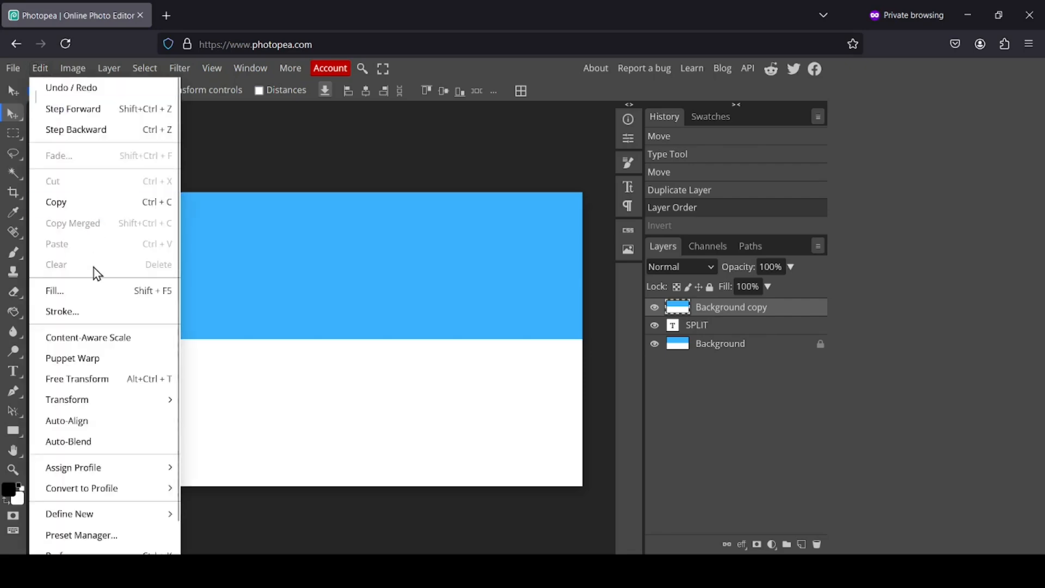
mouse_move(119, 399)
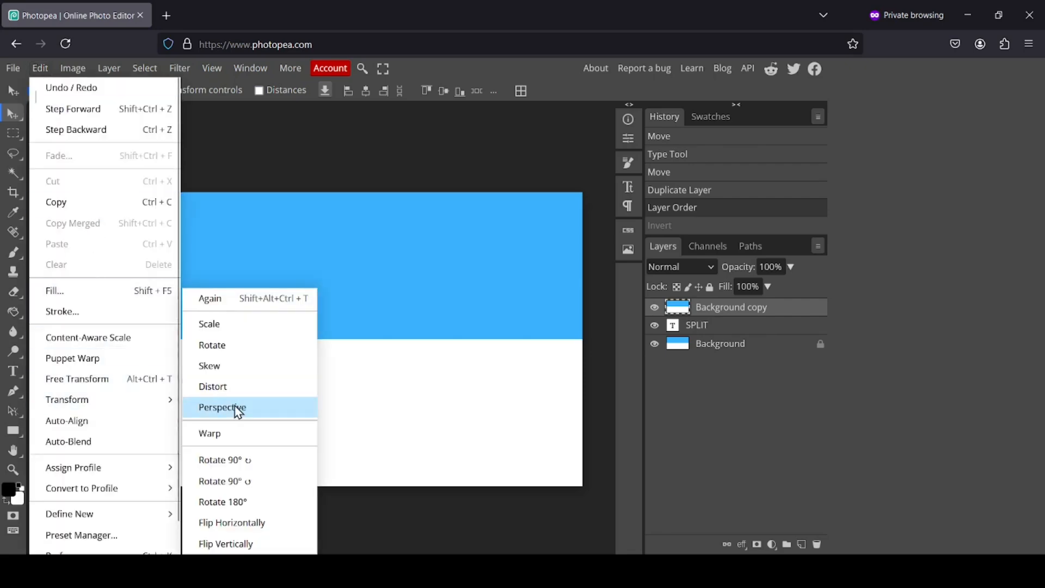
click(237, 541)
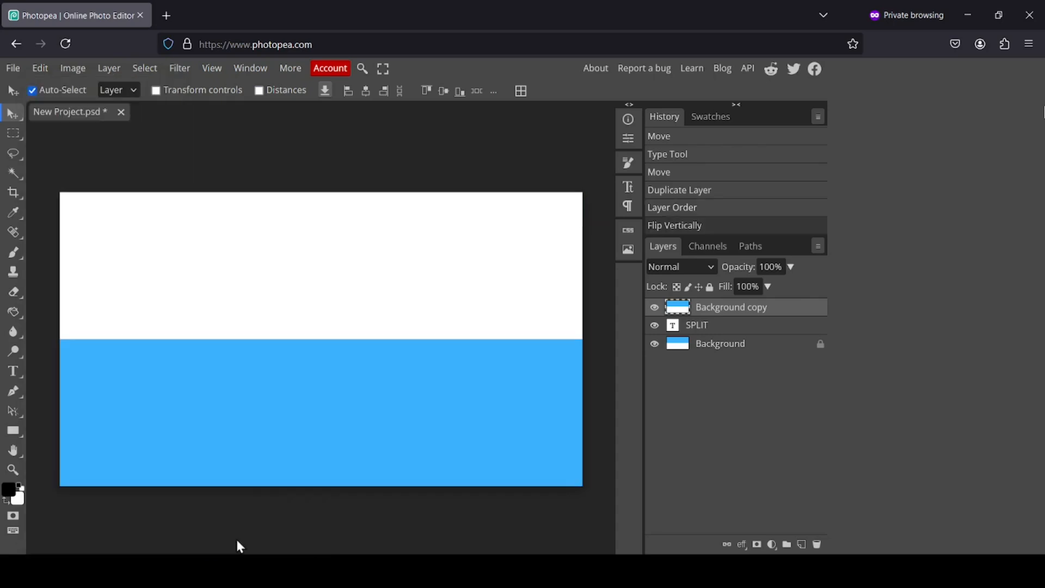
click(654, 308)
click(654, 308)
Clip the flipped Background copy to the SPLIT text layer with a clipping mask, and flatten the image.
right_click(679, 311)
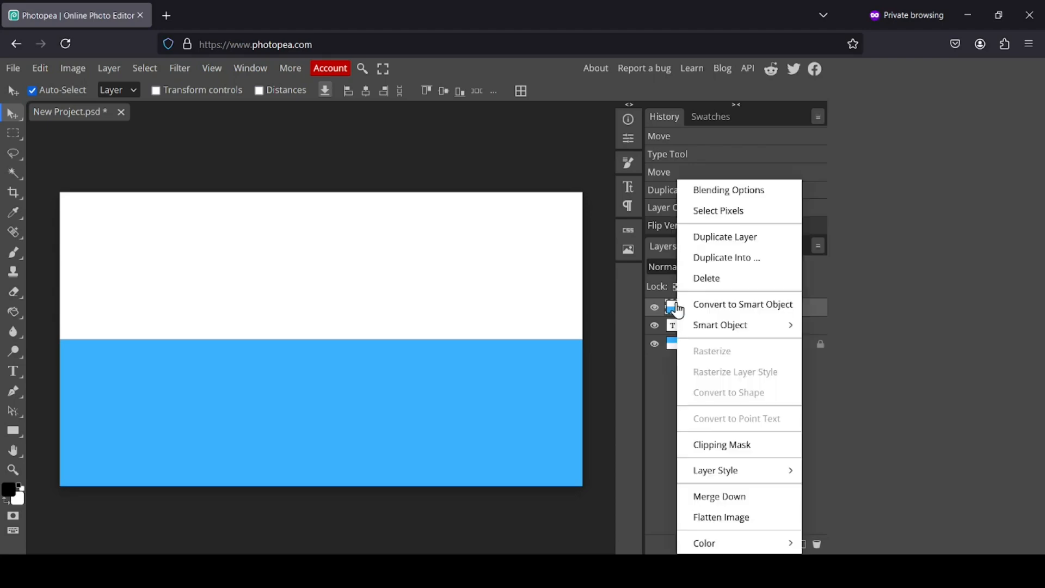
click(739, 451)
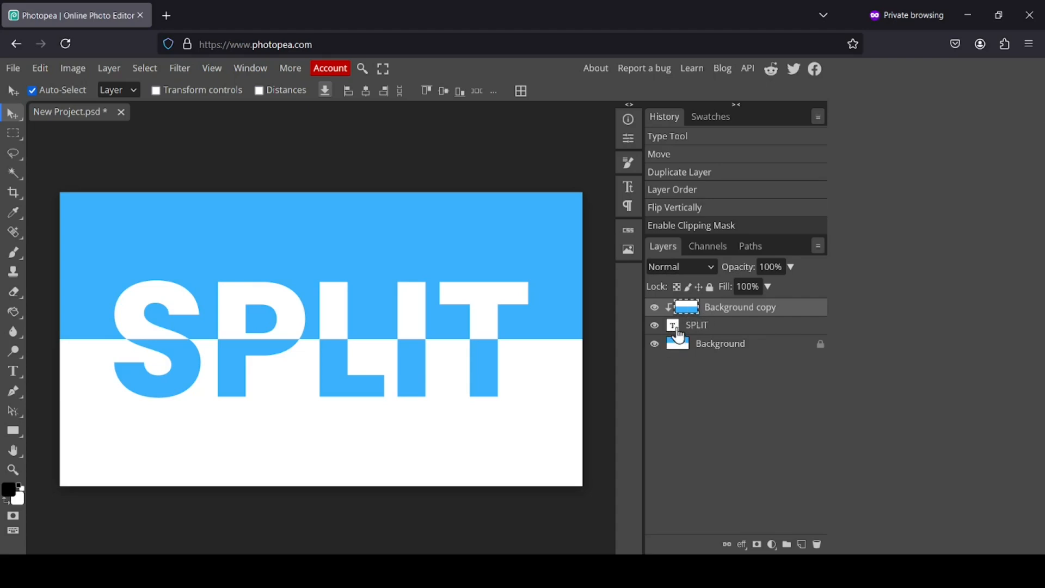
click(655, 326)
click(656, 327)
right_click(683, 313)
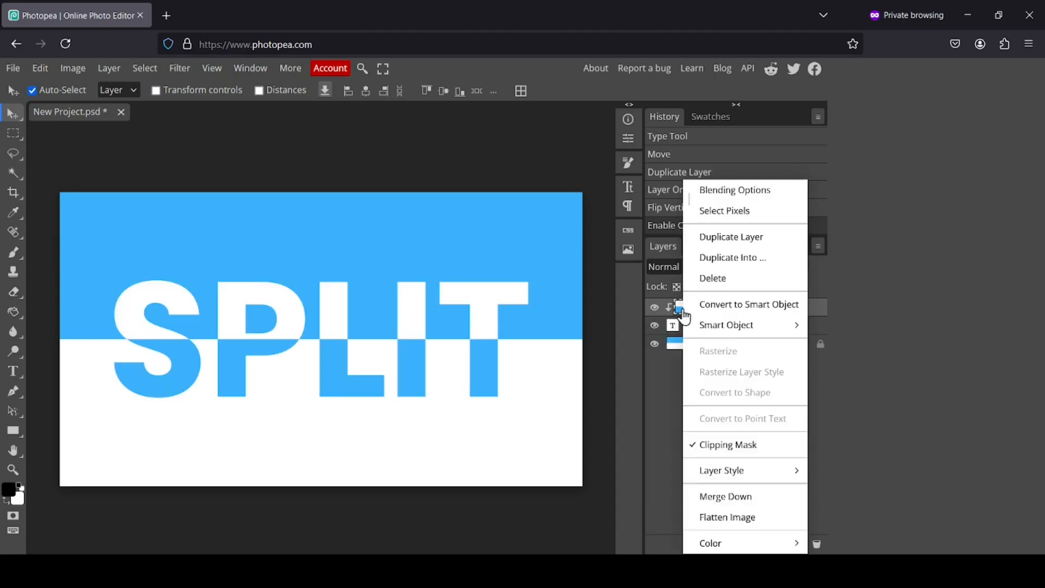
click(764, 524)
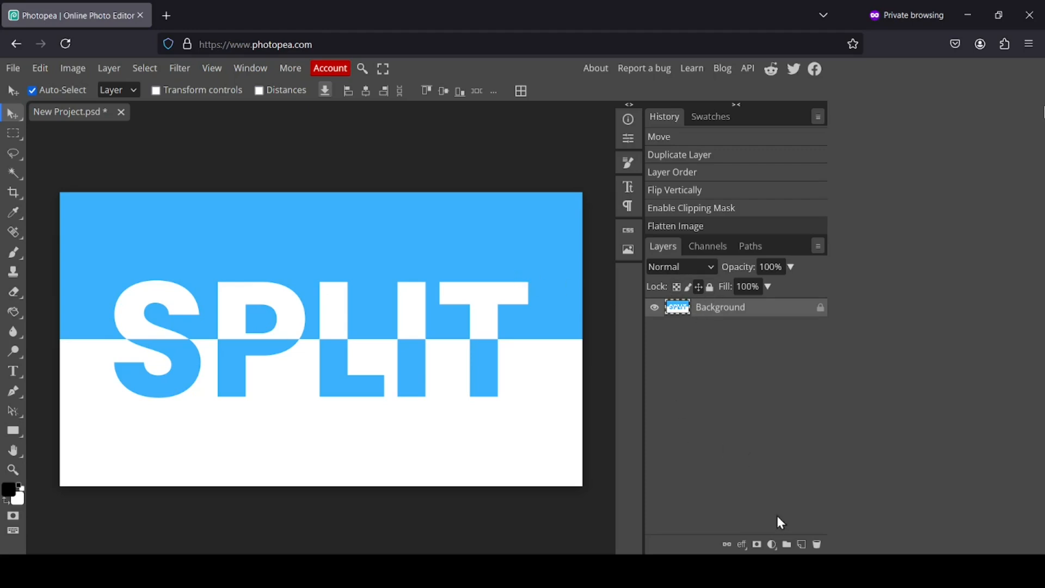
Recolour the design with a Hue/Saturation adjustment layer at Hue 170, Saturation 30 and Lightness 7, and flatten the image.
click(772, 545)
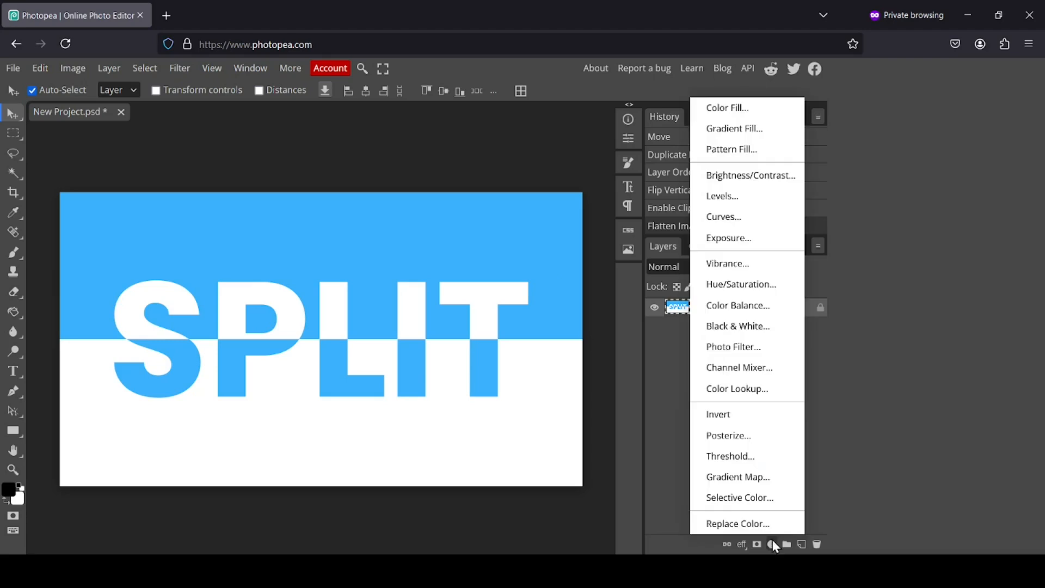
click(743, 285)
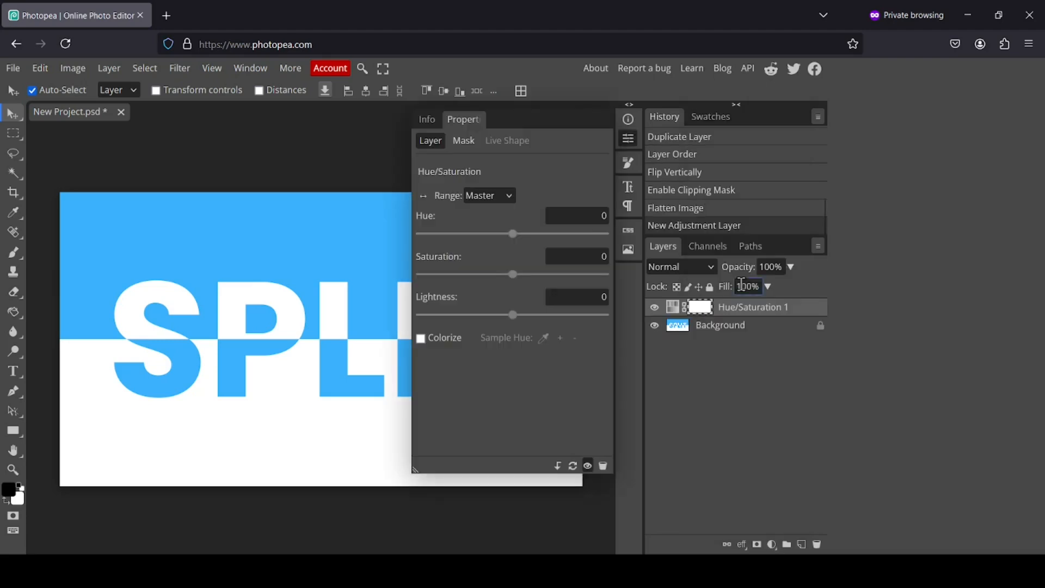
drag(514, 239, 593, 239)
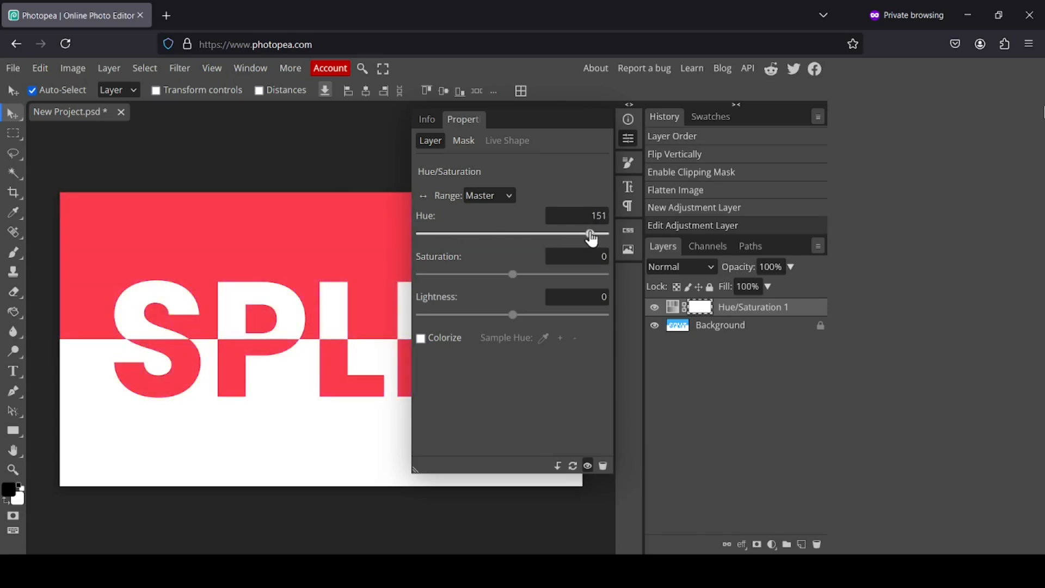
mouse_move(513, 275)
mouse_down()
mouse_move(590, 275)
mouse_move(408, 284)
mouse_move(605, 277)
mouse_move(515, 276)
mouse_up()
mouse_move(512, 315)
mouse_down()
mouse_move(571, 315)
mouse_move(446, 311)
mouse_move(537, 321)
mouse_move(520, 323)
mouse_up()
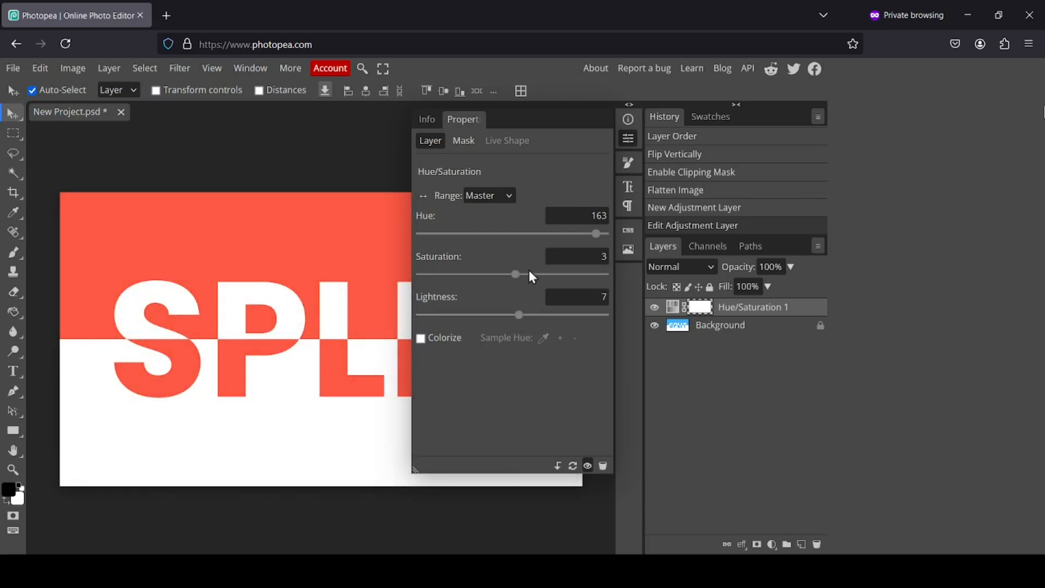
drag(596, 233, 613, 238)
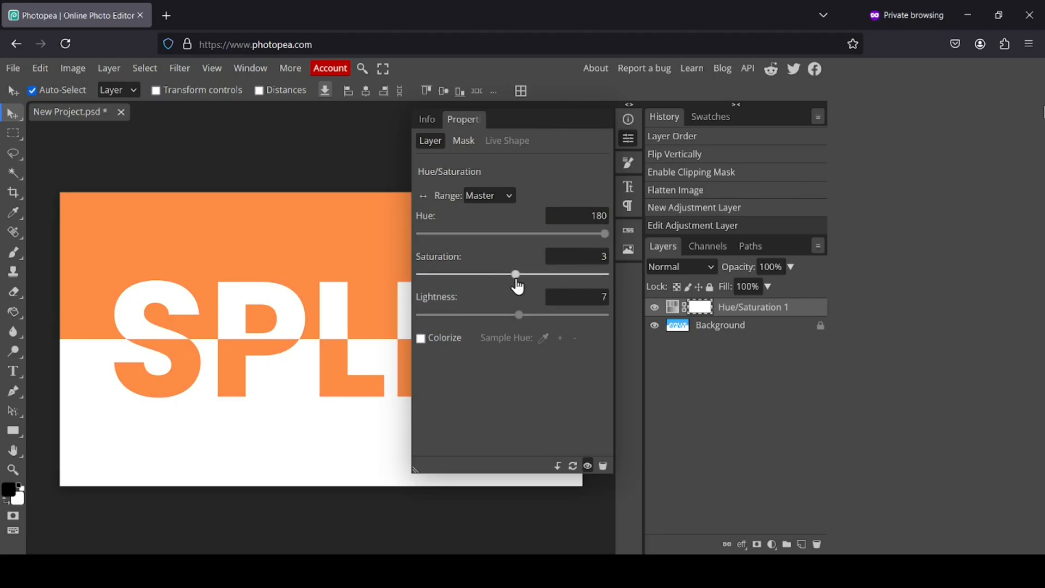
drag(515, 273, 543, 280)
mouse_move(605, 234)
mouse_down()
mouse_move(390, 230)
mouse_move(599, 238)
mouse_up()
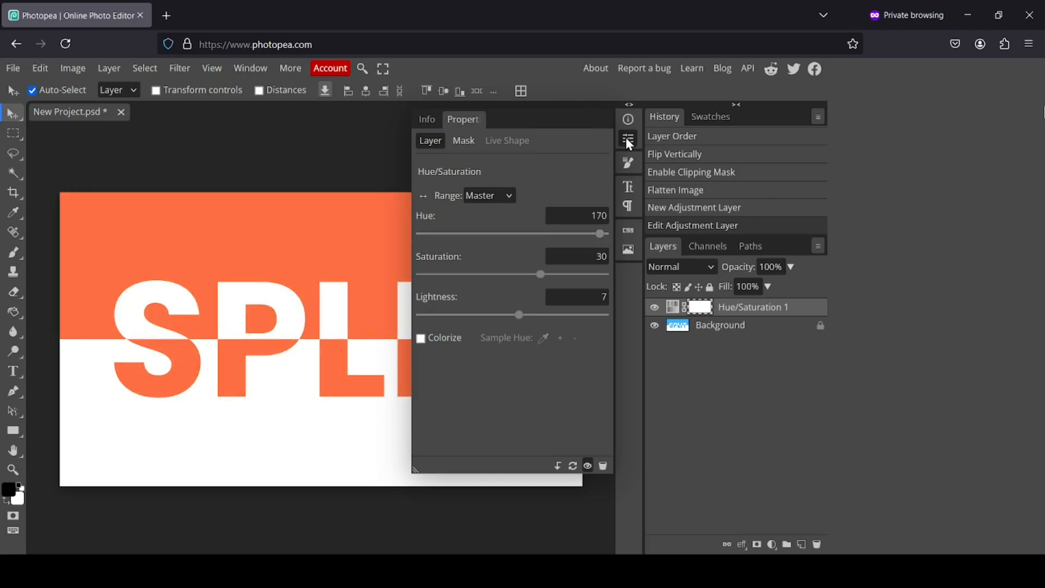
click(626, 137)
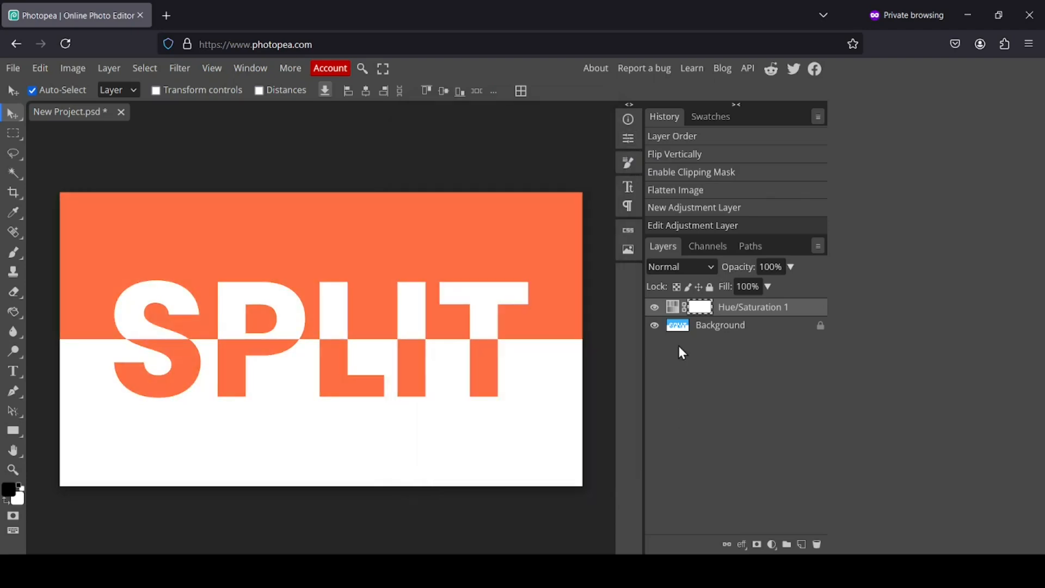
right_click(679, 307)
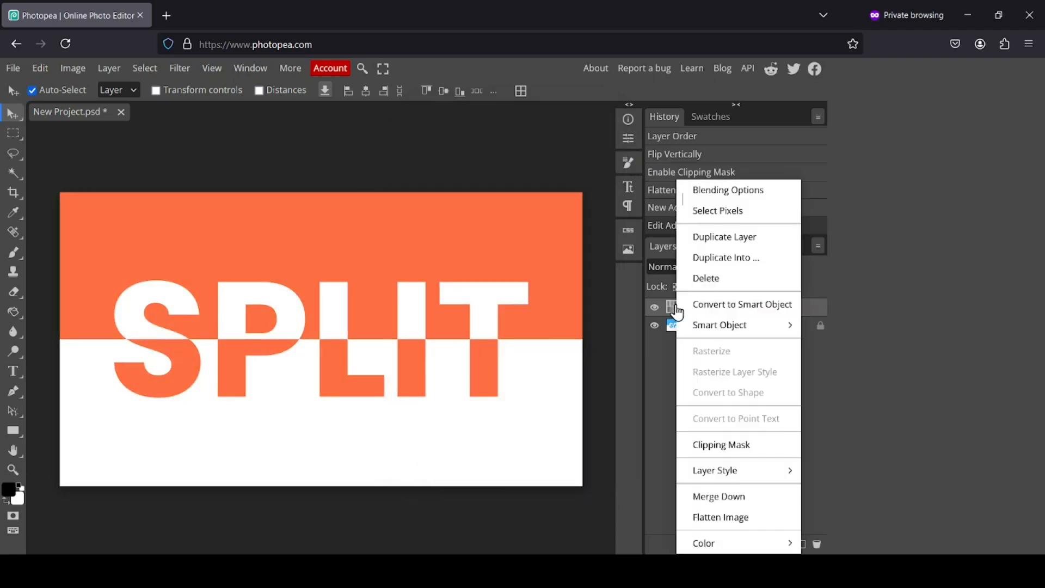
click(719, 516)
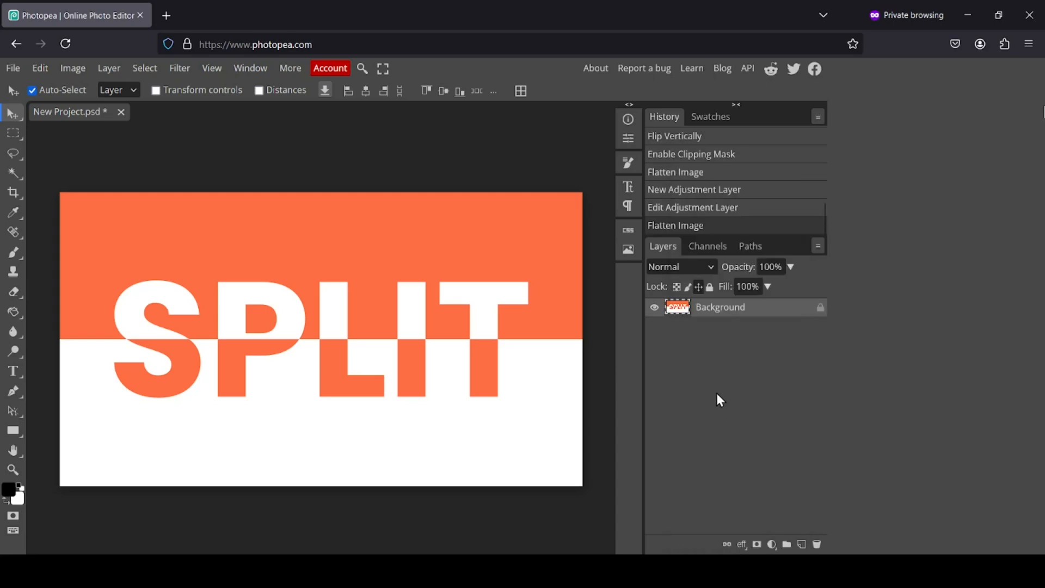